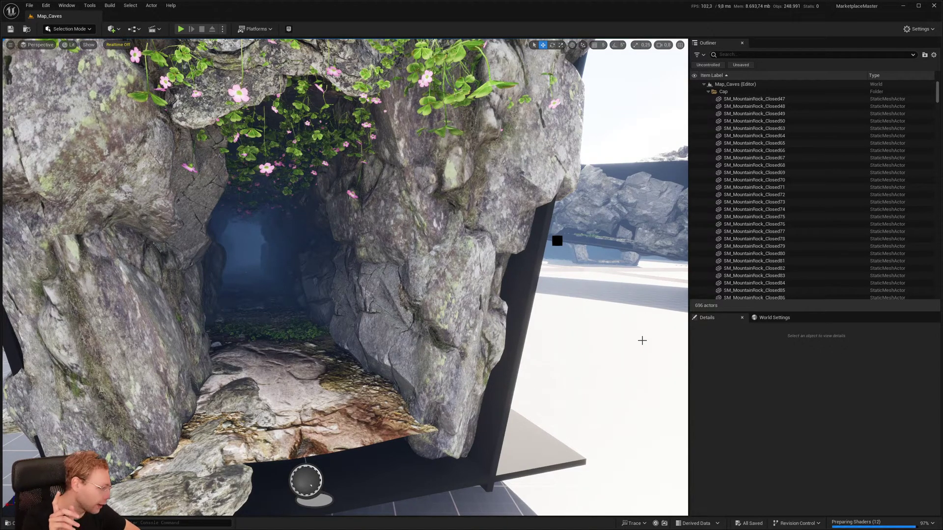
Examine the cap, tunnel and spline cave pieces laid out on the showcase platforms
{"action": "key", "text": "w"}
{"action": "right_click_drag", "start_coordinate": [572, 366], "coordinate": [546, 363]}
{"action": "key", "text": "a"}
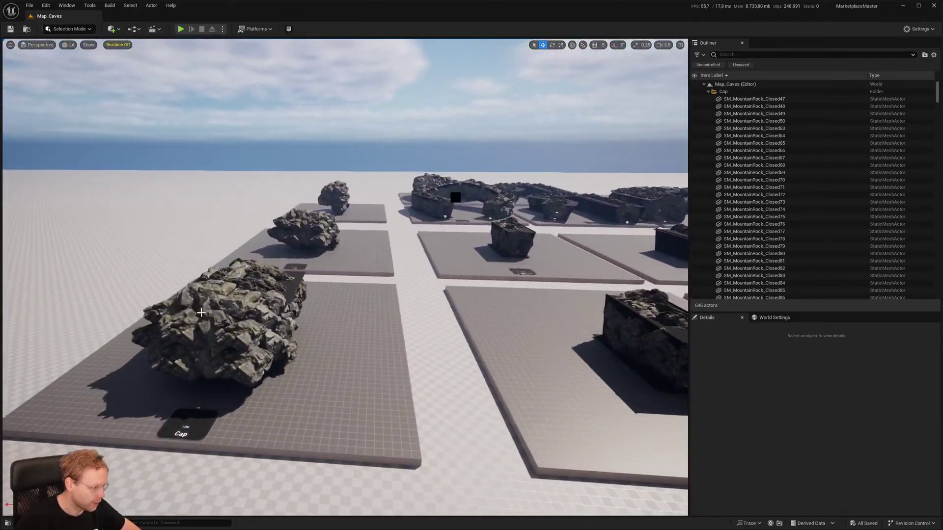
{"action": "left_click", "coordinate": [217, 303]}
{"action": "key", "text": "d"}
{"action": "mouse_move", "coordinate": [381, 340]}
{"action": "right_mouse_down"}
{"action": "mouse_move", "coordinate": [393, 363]}
{"action": "mouse_move", "coordinate": [392, 354]}
{"action": "right_mouse_up"}
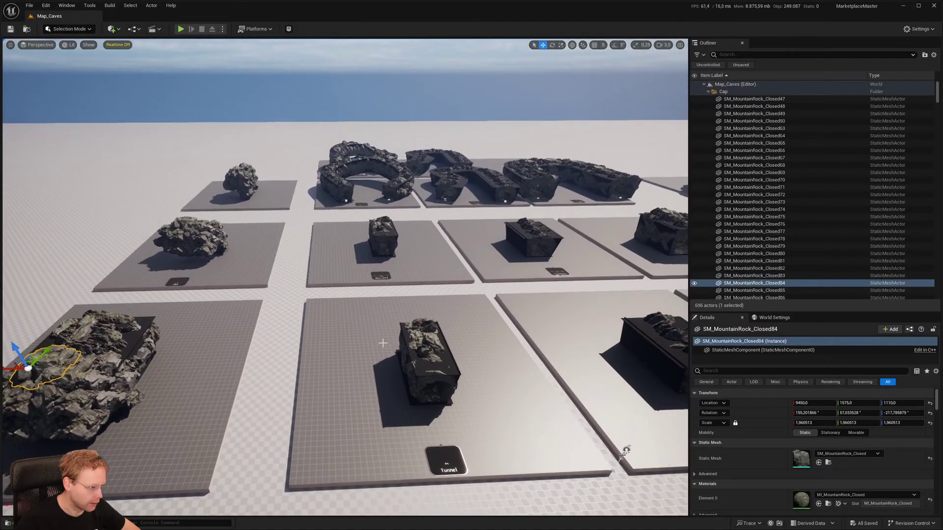
{"action": "left_click", "coordinate": [429, 362]}
{"action": "key", "text": "d"}
{"action": "right_click_drag", "start_coordinate": [473, 352], "coordinate": [392, 327]}
{"action": "left_click", "coordinate": [473, 352]}
{"action": "key", "text": "w"}
{"action": "left_click", "coordinate": [331, 381]}
{"action": "right_click_drag", "start_coordinate": [331, 381], "coordinate": [318, 276]}
{"action": "key", "text": "d"}
{"action": "left_click", "coordinate": [314, 377]}
{"action": "key", "text": "d"}
{"action": "left_click", "coordinate": [395, 375]}
Try raising and lowering the middle spline point of BP_Cave_Spline_Small2, and undo the moves
{"action": "left_click", "coordinate": [318, 276]}
{"action": "left_click", "coordinate": [318, 277]}
{"action": "left_click", "coordinate": [447, 243]}
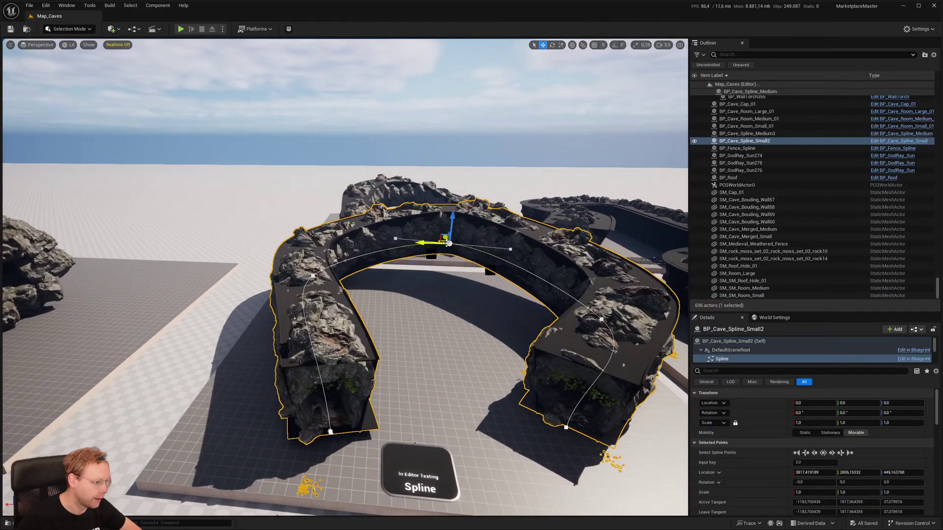
{"action": "left_click_drag", "start_coordinate": [452, 220], "coordinate": [452, 215]}
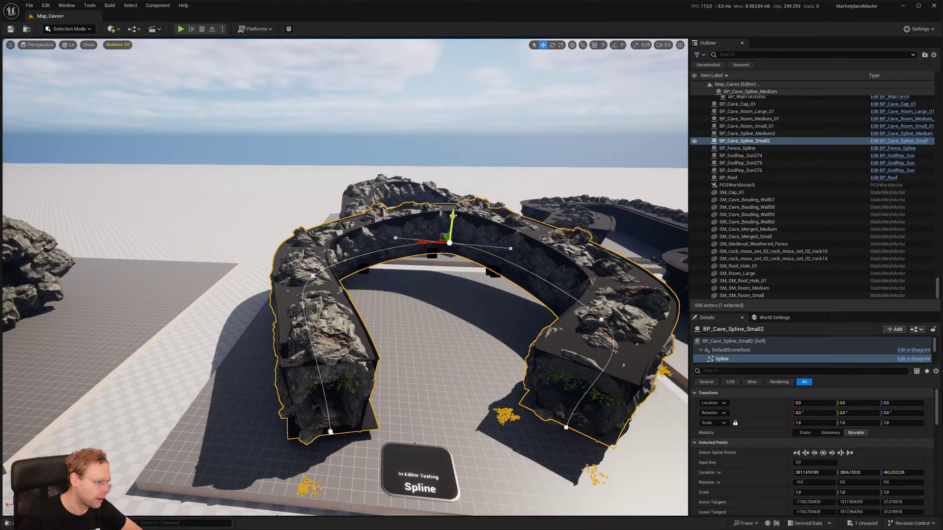
{"action": "left_click_drag", "start_coordinate": [443, 249], "coordinate": [457, 287]}
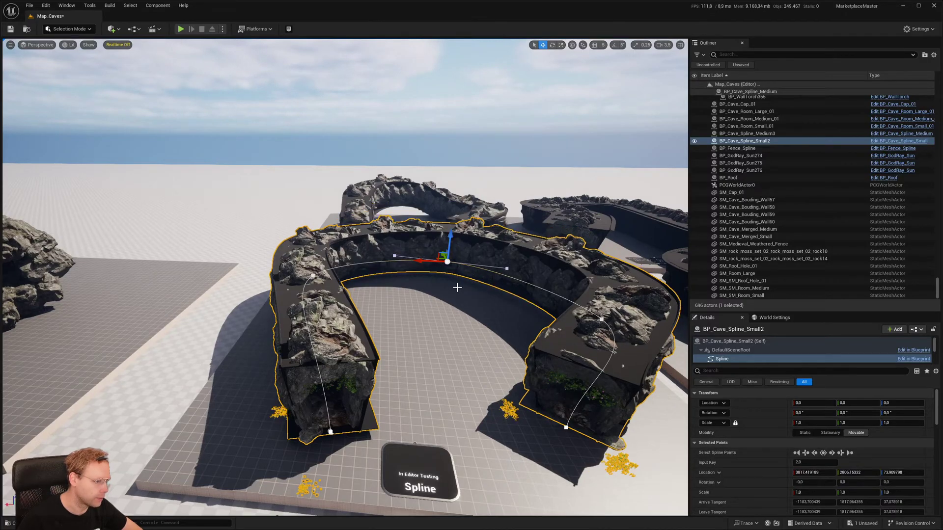
{"action": "key", "text": "ctrl+z"}
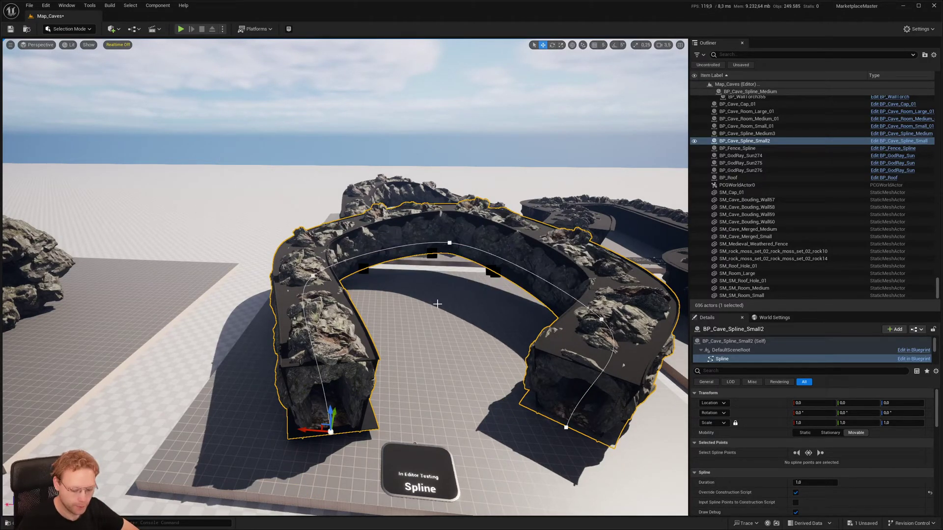
Examine the small spline cave from its entrance into the tunnel, including rocks, roof plants and fog
{"action": "right_click_drag", "start_coordinate": [474, 294], "coordinate": [432, 285]}
{"action": "key", "text": "q"}
{"action": "key", "text": "w"}
{"action": "scroll", "coordinate": [474, 294], "scroll_direction": "down", "scroll_amount": 4}
{"action": "right_click_drag", "start_coordinate": [468, 246], "coordinate": [417, 265]}
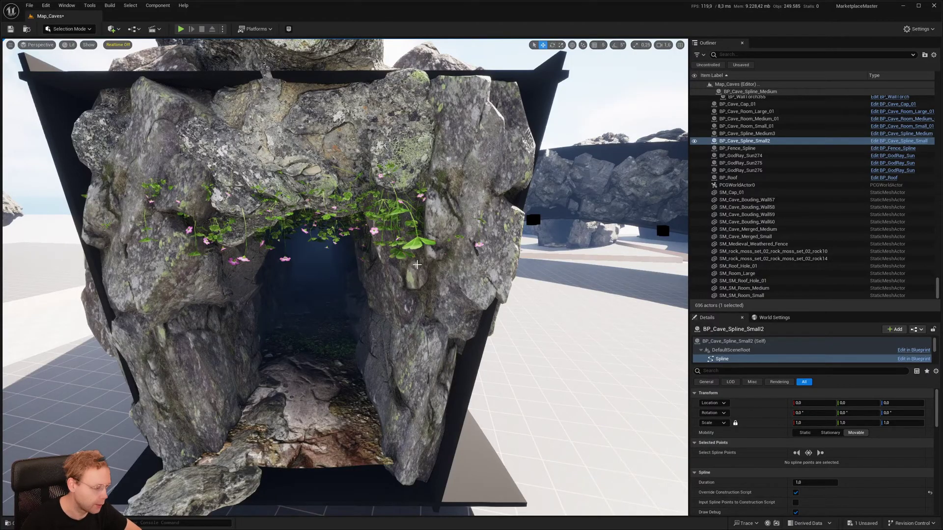
{"action": "right_click_drag", "start_coordinate": [417, 265], "coordinate": [381, 267]}
{"action": "key", "text": "w"}
{"action": "scroll", "coordinate": [417, 265], "scroll_direction": "down", "scroll_amount": 6}
{"action": "key", "text": "w"}
{"action": "scroll", "coordinate": [396, 272], "scroll_direction": "down", "scroll_amount": 1}
{"action": "key", "text": "w"}
{"action": "scroll", "coordinate": [355, 270], "scroll_direction": "down", "scroll_amount": 5}
{"action": "scroll", "coordinate": [380, 282], "scroll_direction": "up", "scroll_amount": 3}
{"action": "key", "text": "w"}
{"action": "scroll", "coordinate": [381, 270], "scroll_direction": "up", "scroll_amount": 3}
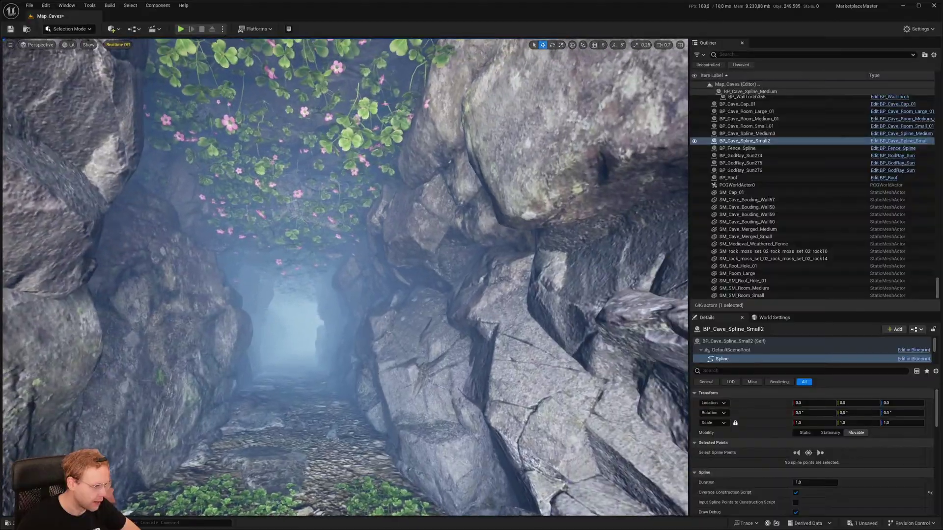
{"action": "right_click_drag", "start_coordinate": [386, 357], "coordinate": [386, 357]}
{"action": "right_click_drag", "start_coordinate": [227, 380], "coordinate": [227, 376]}
{"action": "right_click_drag", "start_coordinate": [331, 356], "coordinate": [331, 356]}
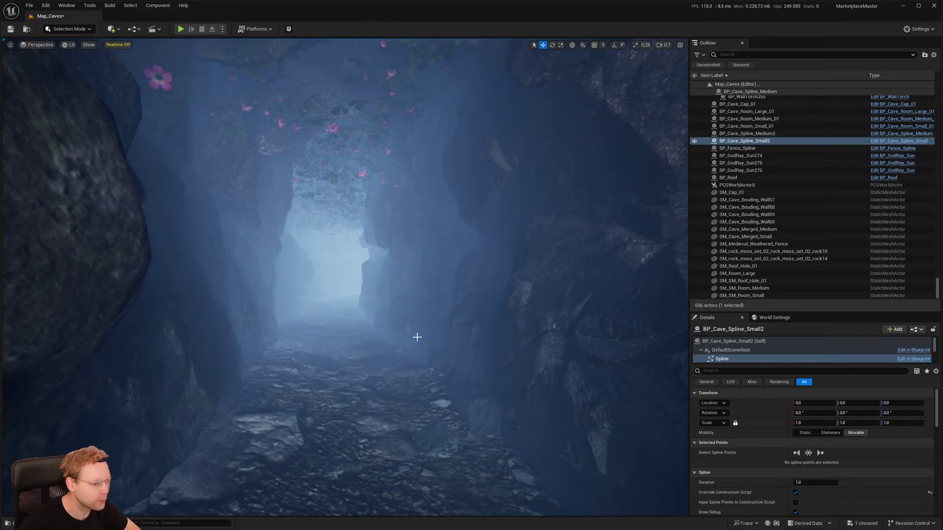
{"action": "right_click_drag", "start_coordinate": [417, 336], "coordinate": [427, 330]}
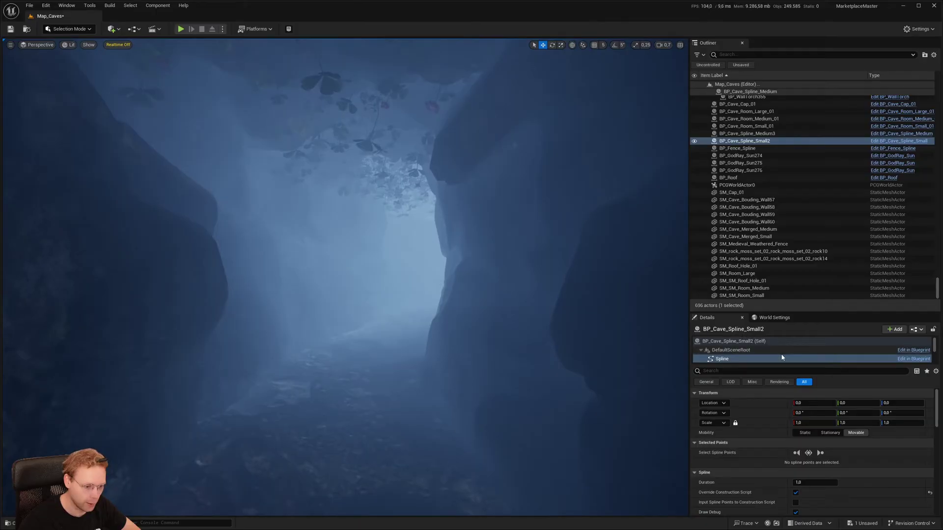
Enable the Distance Density Multiplier override on the small cave spline's PCG_Roof component and set it to 0.5
{"action": "scroll", "coordinate": [766, 356], "scroll_direction": "down", "scroll_amount": 3}
{"action": "left_click", "coordinate": [730, 359]}
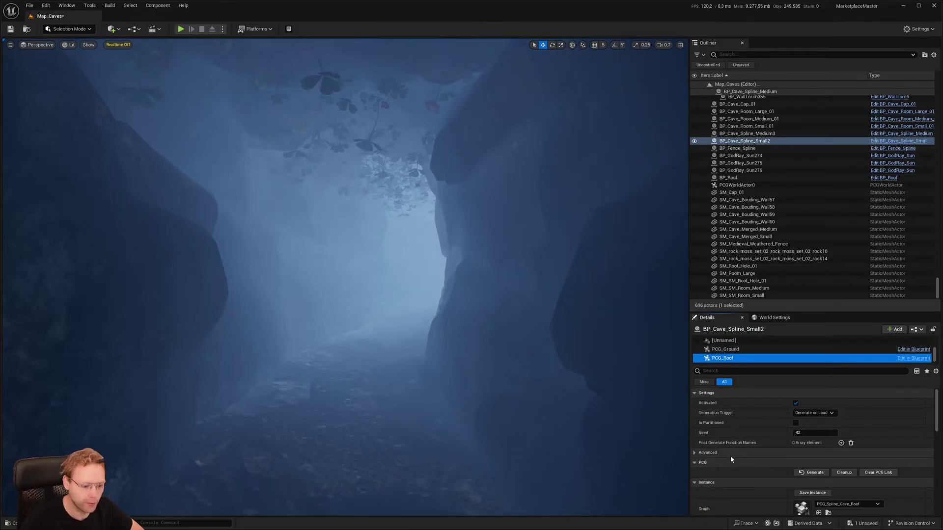
{"action": "scroll", "coordinate": [707, 460], "scroll_direction": "down", "scroll_amount": 3}
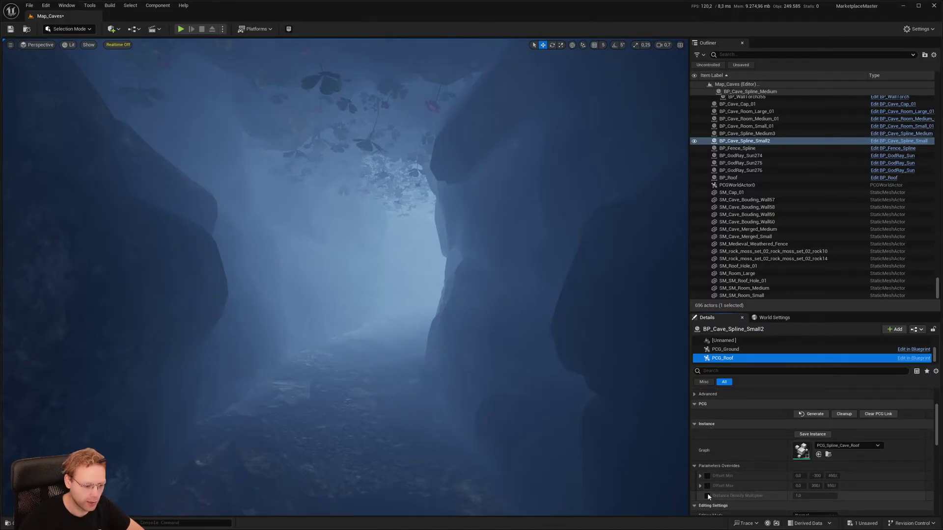
{"action": "left_click", "coordinate": [707, 496]}
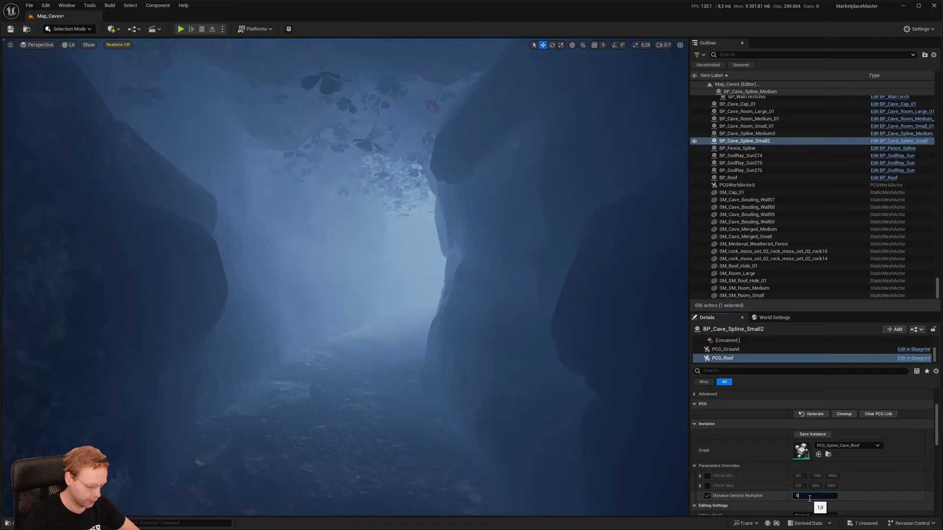
{"action": "left_click", "coordinate": [809, 498]}
{"action": "type", "text": "0.5"}
{"action": "key", "text": "Return"}
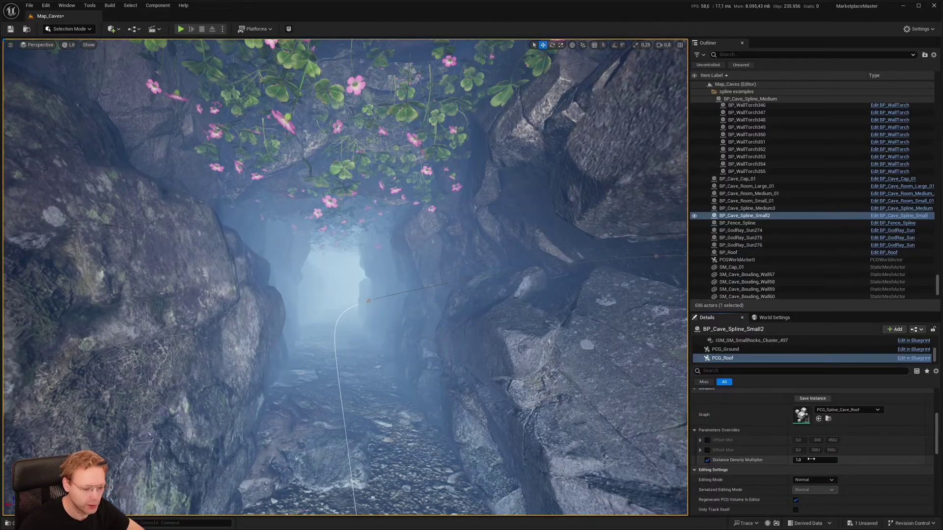
Try PCG_Roof Distance Density Multiplier values of 10, 5 and 1, finishing with 2
{"action": "key", "text": "Return"}
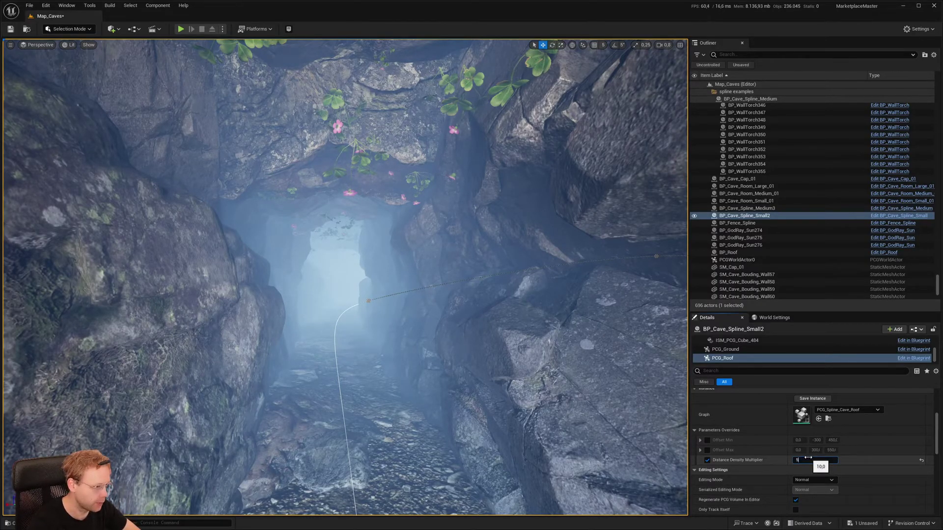
{"action": "key", "text": "Return"}
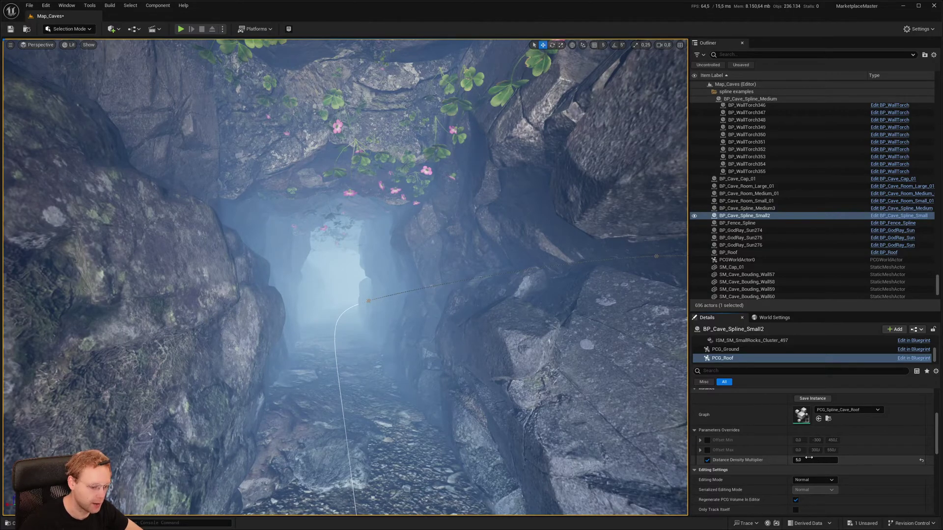
{"action": "key", "text": "Return"}
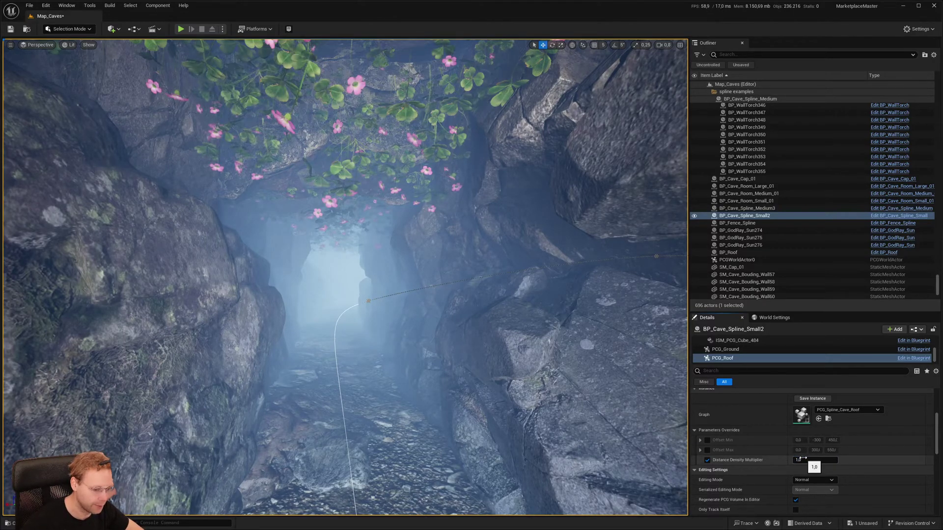
{"action": "key", "text": "Return"}
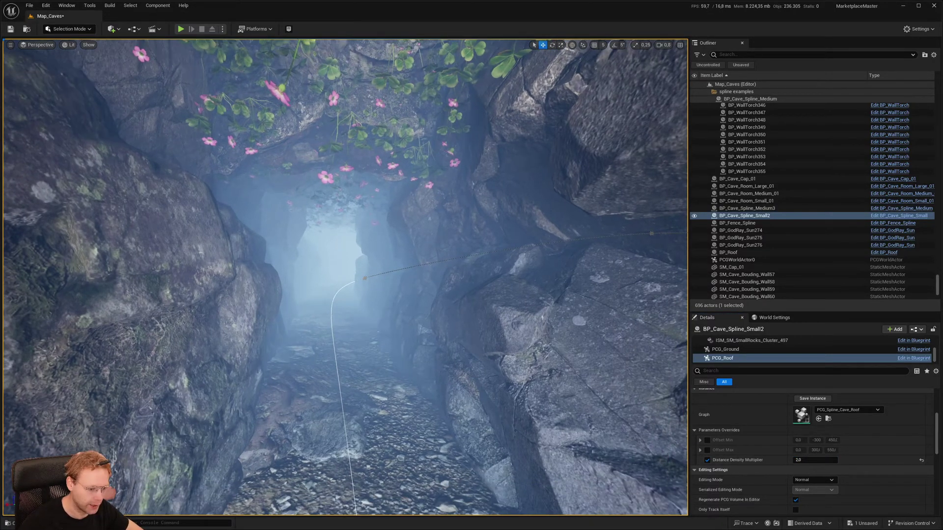
Inspect the PCG_Ground component's parameter overrides and examine the deeper part of the tunnel
{"action": "right_click_drag", "start_coordinate": [535, 333], "coordinate": [527, 352]}
{"action": "key", "text": "g"}
{"action": "key", "text": "w"}
{"action": "right_click_drag", "start_coordinate": [664, 358], "coordinate": [665, 358]}
{"action": "left_click", "coordinate": [724, 349]}
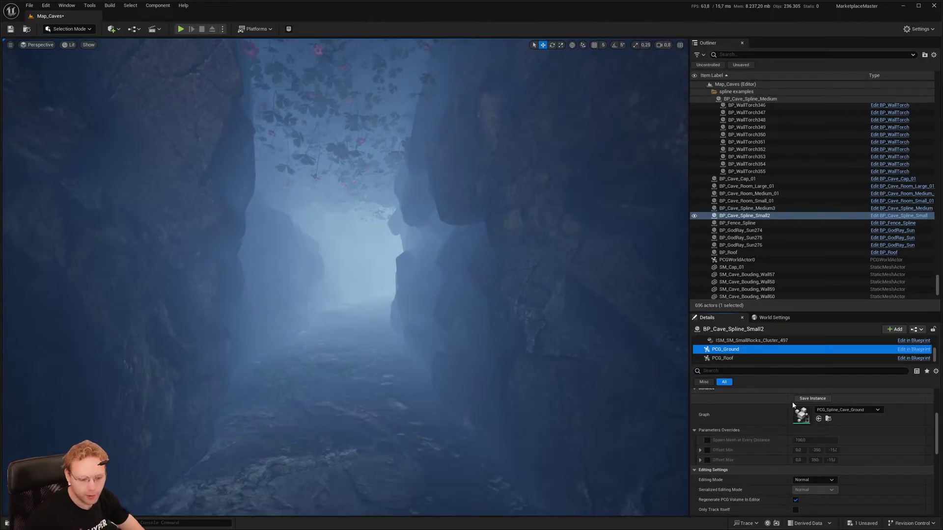
{"action": "key", "text": "w"}
{"action": "right_click_drag", "start_coordinate": [470, 348], "coordinate": [486, 339]}
{"action": "right_click_drag", "start_coordinate": [674, 422], "coordinate": [675, 422]}
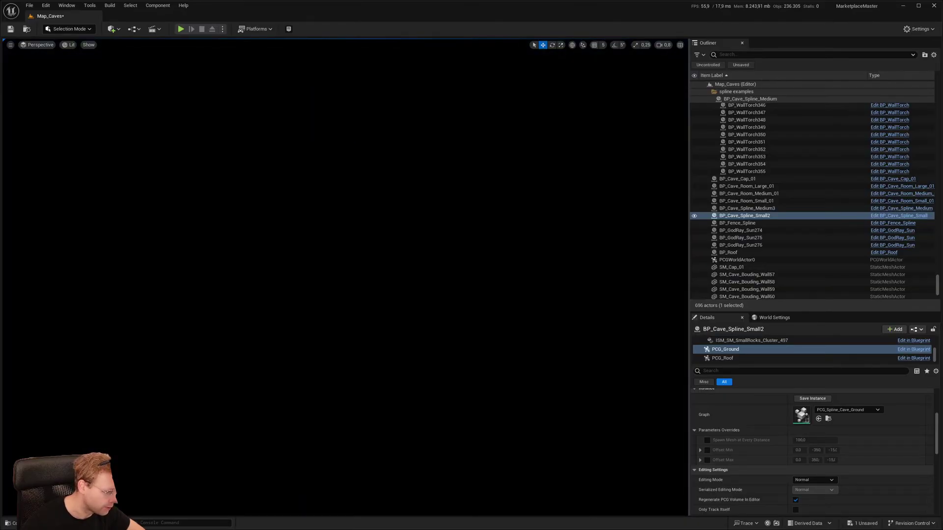
Generate wall lights along BP_Cave_Spline_Small2 using BP_WallTorch
{"action": "left_click", "coordinate": [752, 215]}
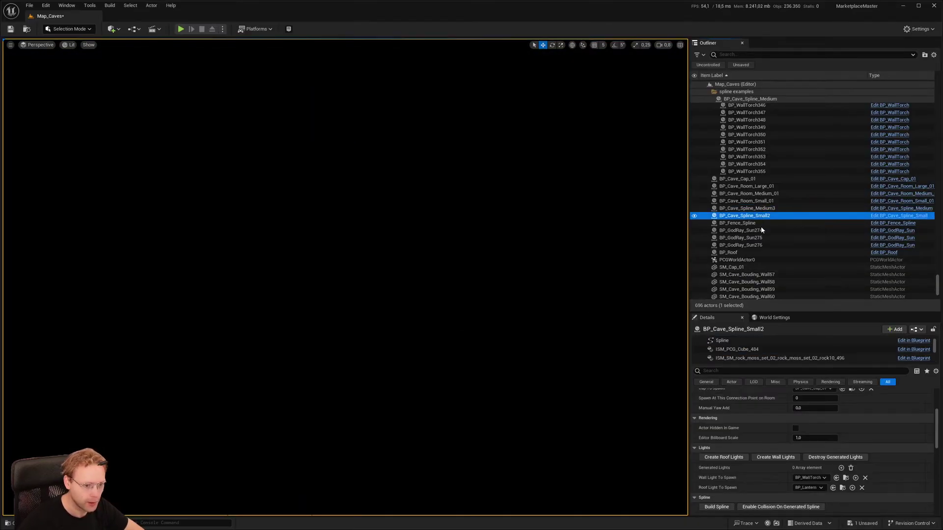
{"action": "scroll", "coordinate": [764, 428], "scroll_direction": "up", "scroll_amount": 2}
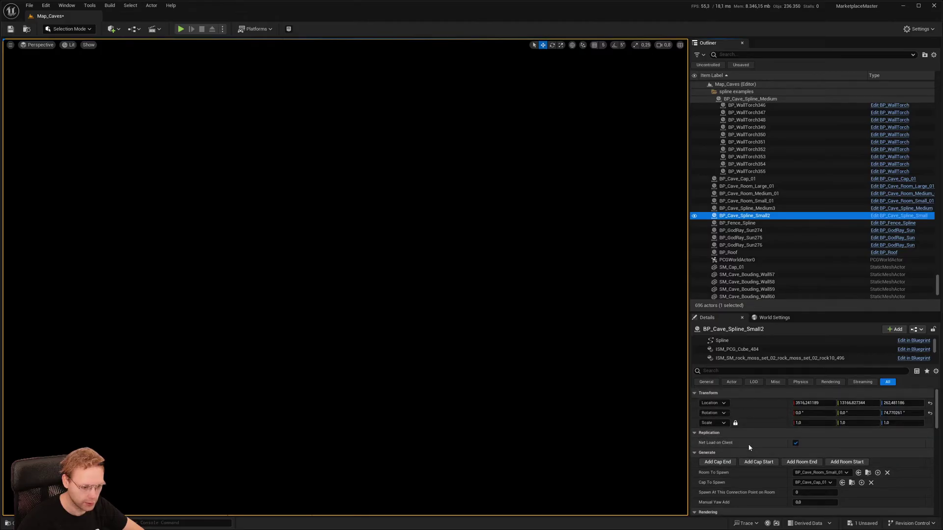
{"action": "scroll", "coordinate": [748, 450], "scroll_direction": "down", "scroll_amount": 3}
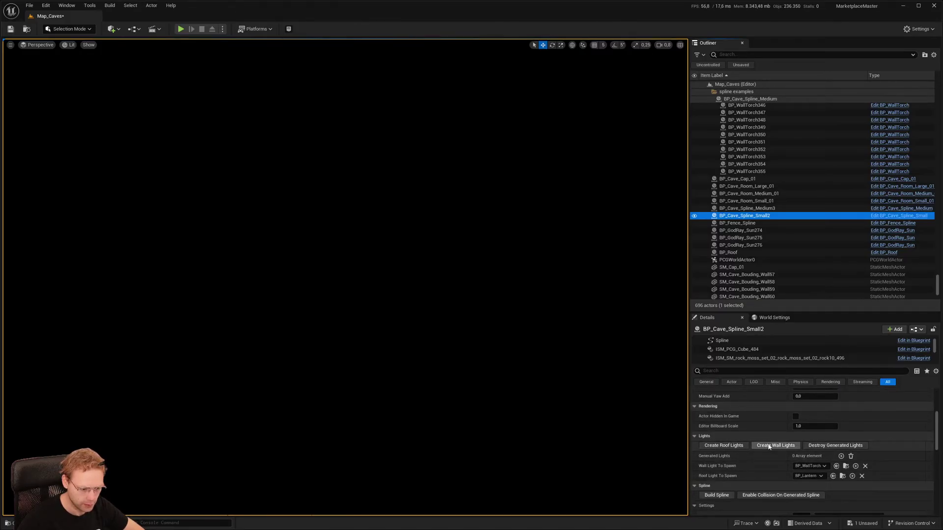
{"action": "left_click", "coordinate": [766, 446]}
Examine the generated wall torches and their lighting along the tunnel interior
{"action": "right_click_drag", "start_coordinate": [555, 344], "coordinate": [653, 363]}
{"action": "key", "text": "s"}
{"action": "scroll", "coordinate": [555, 344], "scroll_direction": "up", "scroll_amount": 3}
{"action": "key", "text": "w"}
{"action": "right_click_drag", "start_coordinate": [474, 354], "coordinate": [474, 354]}
{"action": "scroll", "coordinate": [472, 351], "scroll_direction": "down", "scroll_amount": 1}
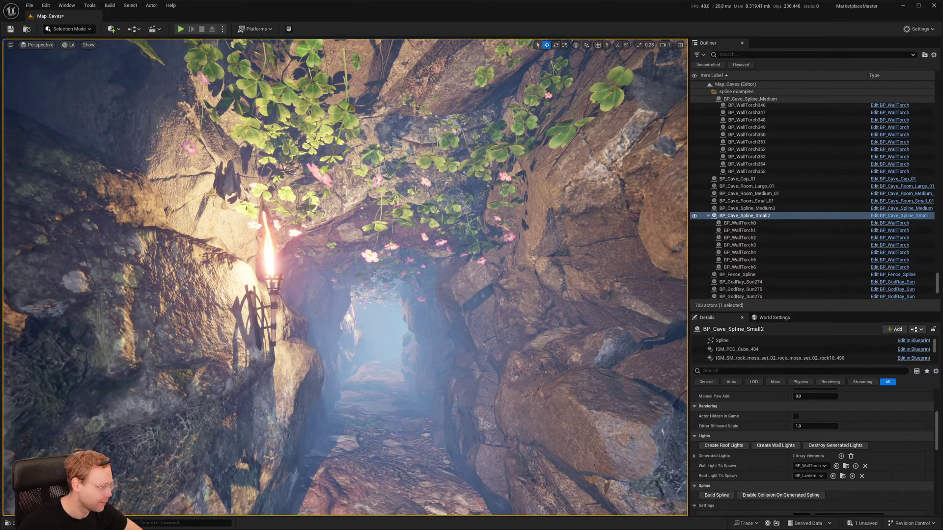
{"action": "mouse_move", "coordinate": [474, 353]}
{"action": "right_mouse_down"}
{"action": "mouse_move", "coordinate": [477, 368]}
{"action": "mouse_move", "coordinate": [512, 381]}
{"action": "mouse_move", "coordinate": [481, 363]}
{"action": "mouse_move", "coordinate": [497, 360]}
{"action": "mouse_move", "coordinate": [476, 361]}
{"action": "right_mouse_up"}
{"action": "key", "text": "s"}
{"action": "scroll", "coordinate": [501, 384], "scroll_direction": "down", "scroll_amount": 1}
{"action": "key", "text": "w"}
{"action": "key", "text": "w"}
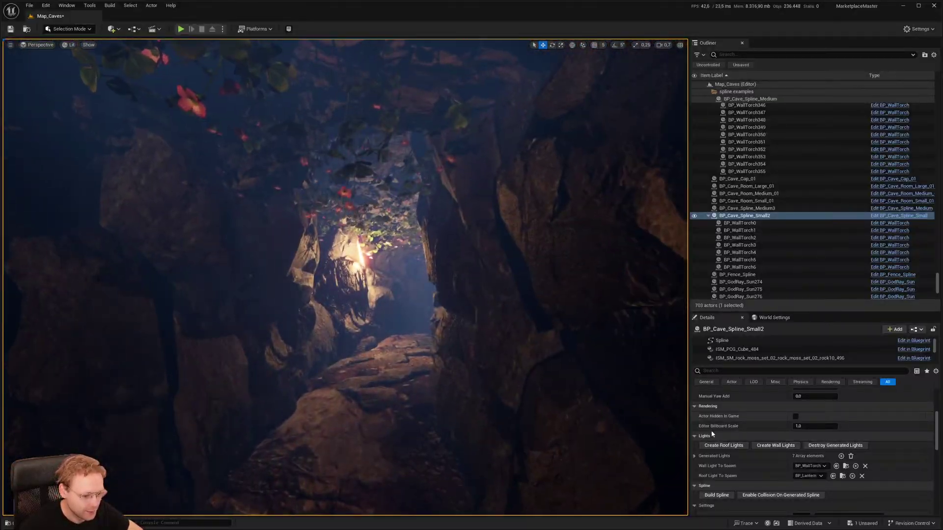
Regenerate the small cave spline's wall lights and add roof lights alongside them
{"action": "left_click", "coordinate": [836, 446]}
{"action": "left_click", "coordinate": [785, 446]}
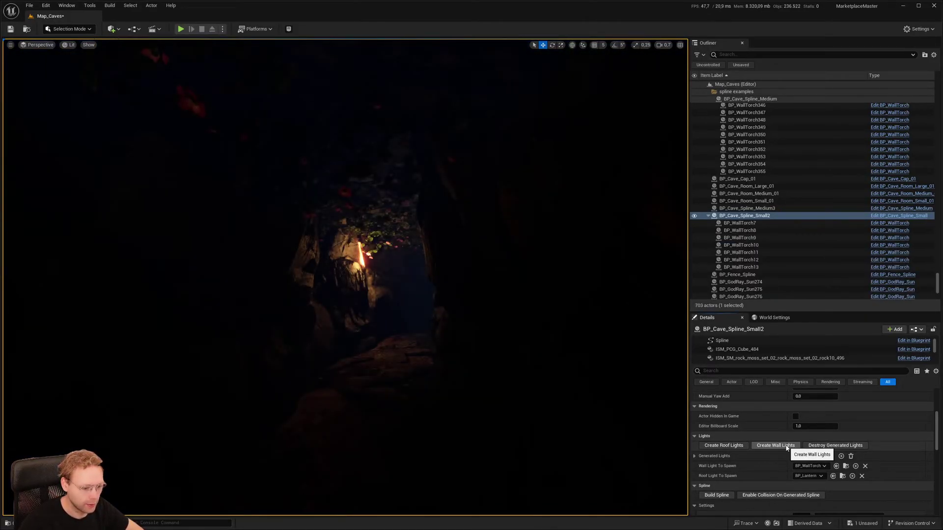
{"action": "left_click", "coordinate": [731, 447]}
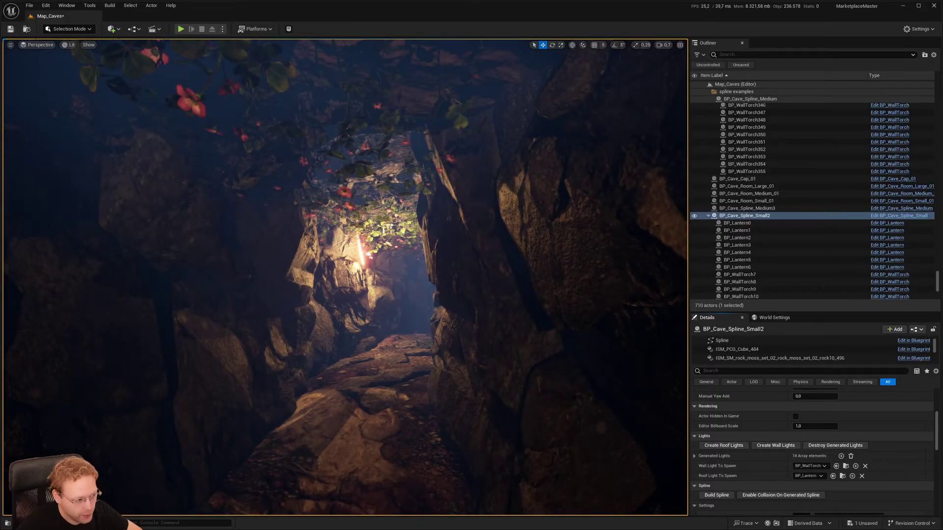
{"action": "key", "text": "w"}
{"action": "right_click_drag", "start_coordinate": [550, 343], "coordinate": [573, 301]}
Destroy the spline's generated lights and create only BP_Lantern roof lights in their place
{"action": "left_click", "coordinate": [817, 447]}
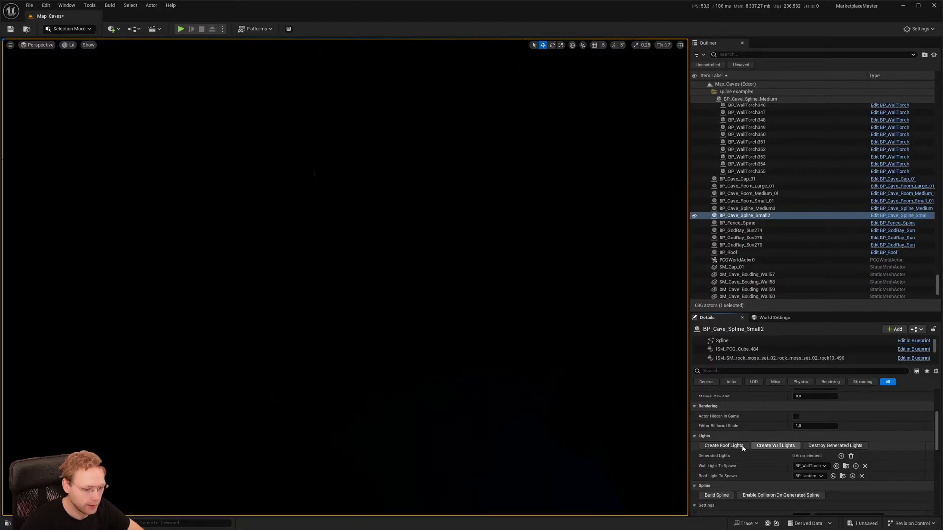
{"action": "left_click", "coordinate": [723, 445]}
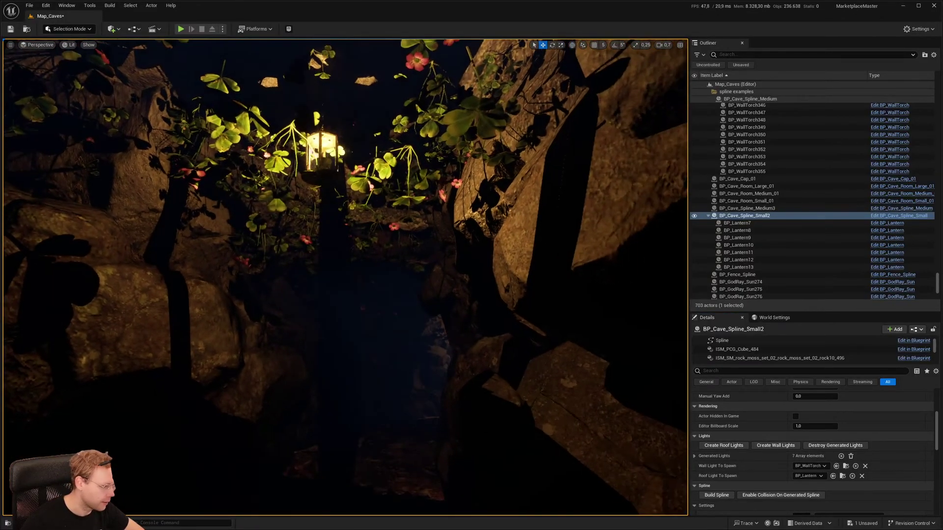
{"action": "key", "text": "s"}
{"action": "mouse_move", "coordinate": [550, 344]}
{"action": "right_mouse_down"}
{"action": "mouse_move", "coordinate": [580, 363]}
{"action": "mouse_move", "coordinate": [544, 351]}
{"action": "right_mouse_up"}
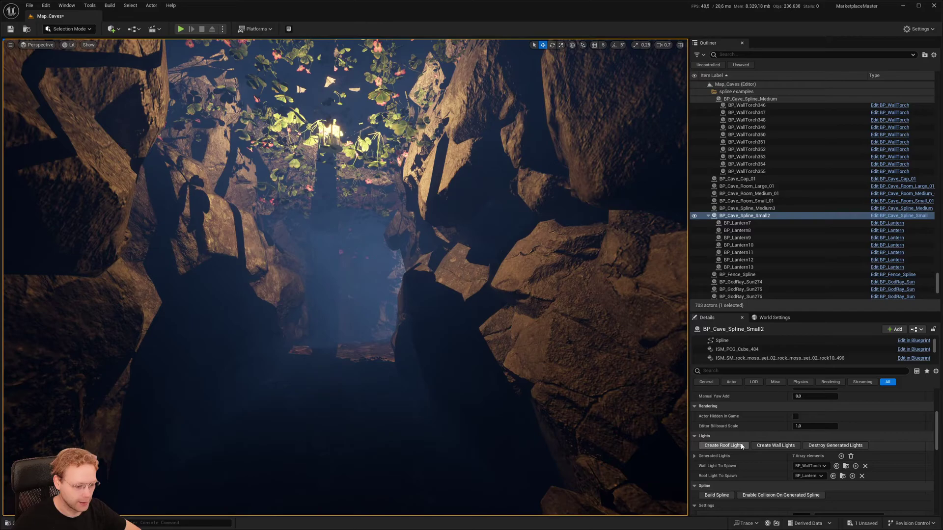
Review the small cave spline's Generated Lights array and destroy all generated lights
{"action": "left_click", "coordinate": [695, 456]}
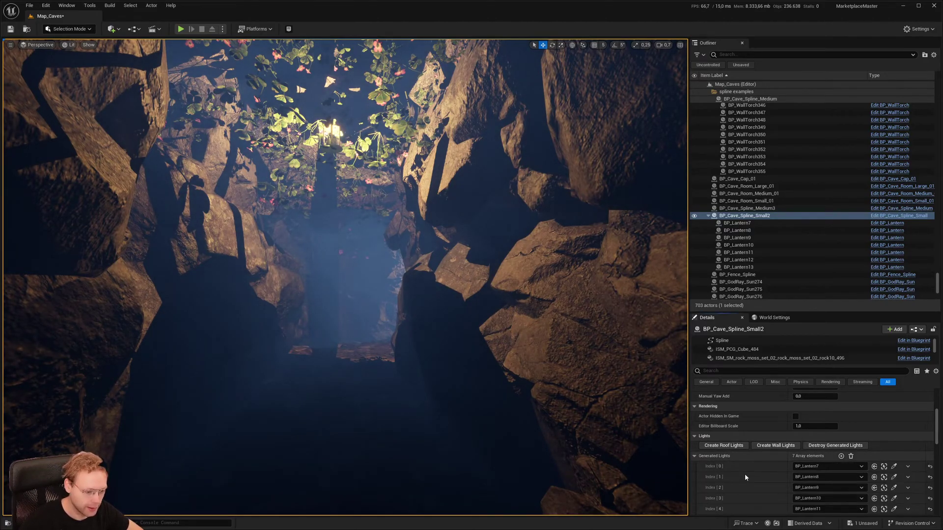
{"action": "scroll", "coordinate": [791, 475], "scroll_direction": "down", "scroll_amount": 5}
{"action": "scroll", "coordinate": [777, 456], "scroll_direction": "up", "scroll_amount": 2}
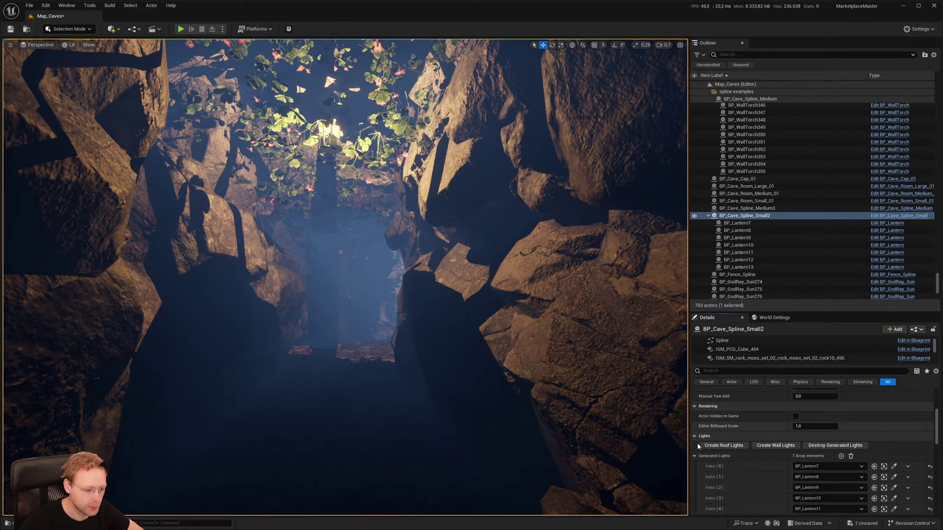
{"action": "left_click", "coordinate": [695, 456]}
{"action": "left_click", "coordinate": [823, 448]}
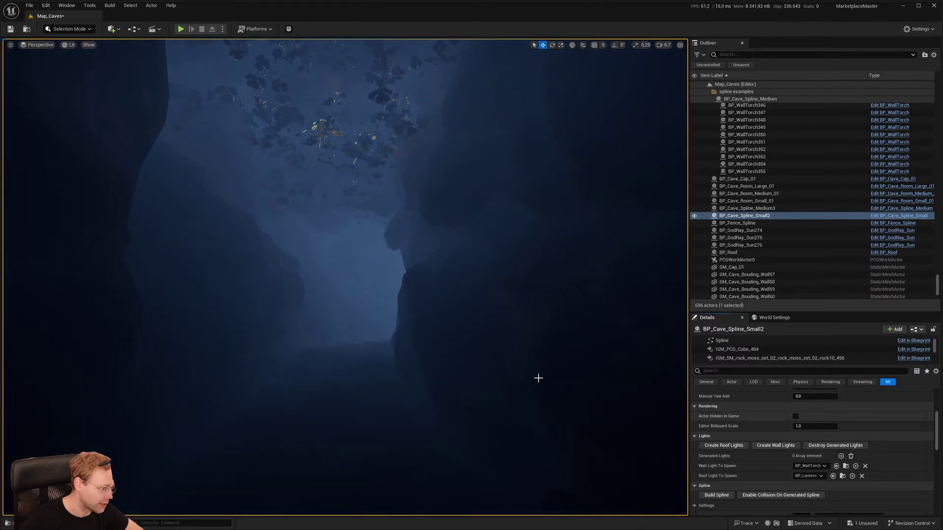
Select BP_Cave_Spline_Medium at its cave entrance and inspect its light and spawn settings
{"action": "key", "text": "w"}
{"action": "scroll", "coordinate": [536, 378], "scroll_direction": "up", "scroll_amount": 7}
{"action": "mouse_move", "coordinate": [537, 379]}
{"action": "right_mouse_down"}
{"action": "mouse_move", "coordinate": [545, 358]}
{"action": "mouse_move", "coordinate": [537, 379]}
{"action": "right_mouse_up"}
{"action": "left_click", "coordinate": [537, 379]}
{"action": "key", "text": "w"}
{"action": "scroll", "coordinate": [537, 378], "scroll_direction": "down", "scroll_amount": 3}
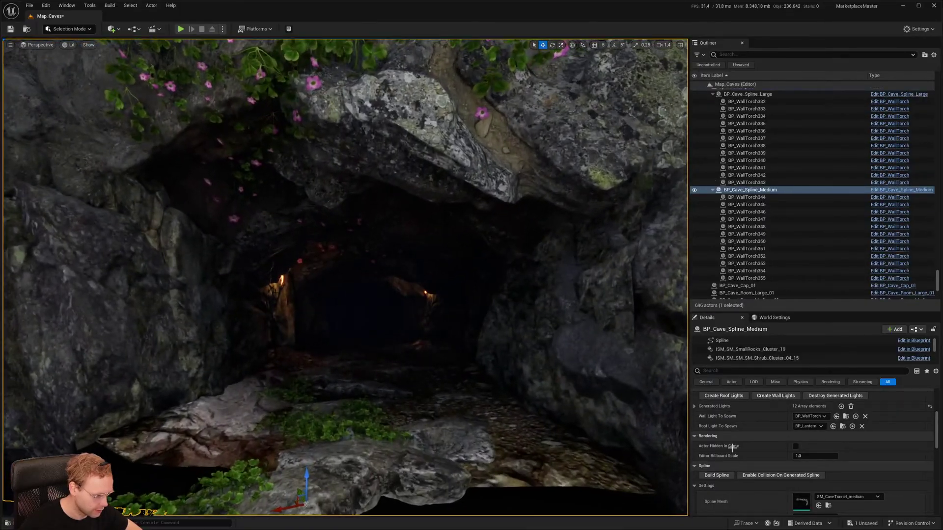
{"action": "scroll", "coordinate": [764, 417], "scroll_direction": "up", "scroll_amount": 3}
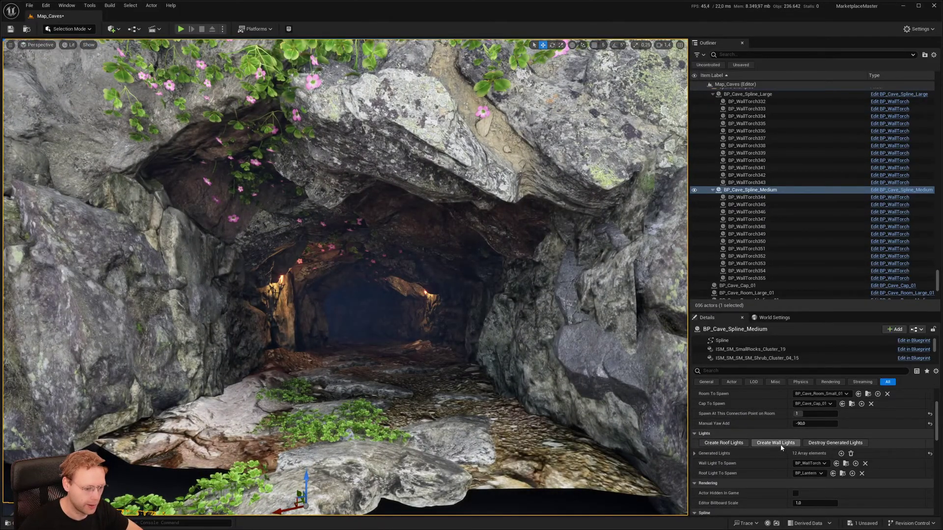
Replace the medium cave spline's wall torches with BP_Lantern roof lights and add BP_WallTorch wall lights alongside them
{"action": "left_click", "coordinate": [835, 443]}
{"action": "left_click", "coordinate": [724, 443]}
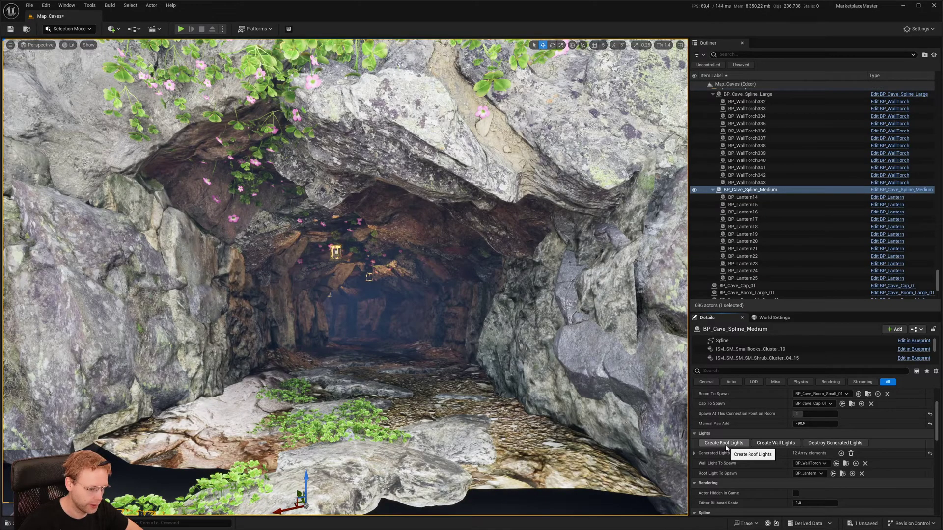
{"action": "left_click", "coordinate": [773, 443]}
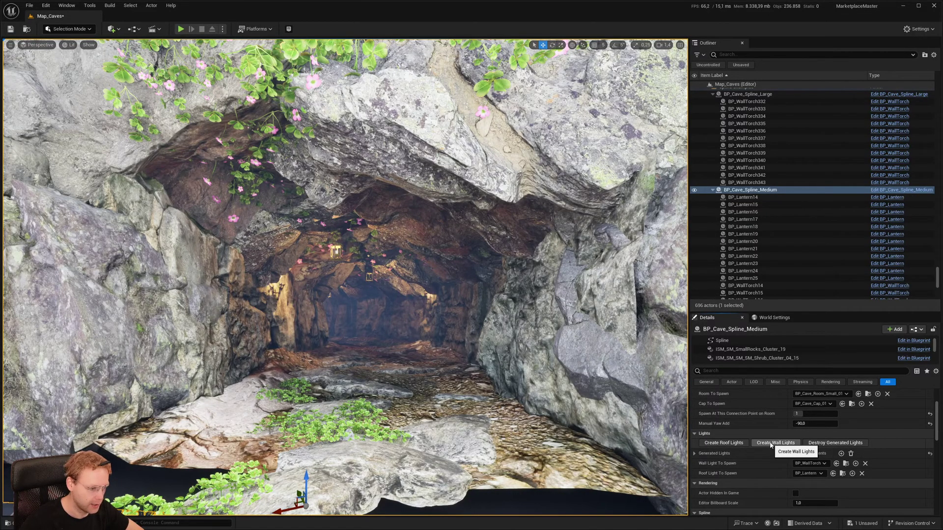
Destroy all of the medium cave spline's generated lights and create only wall lights in their place
{"action": "left_click", "coordinate": [823, 444]}
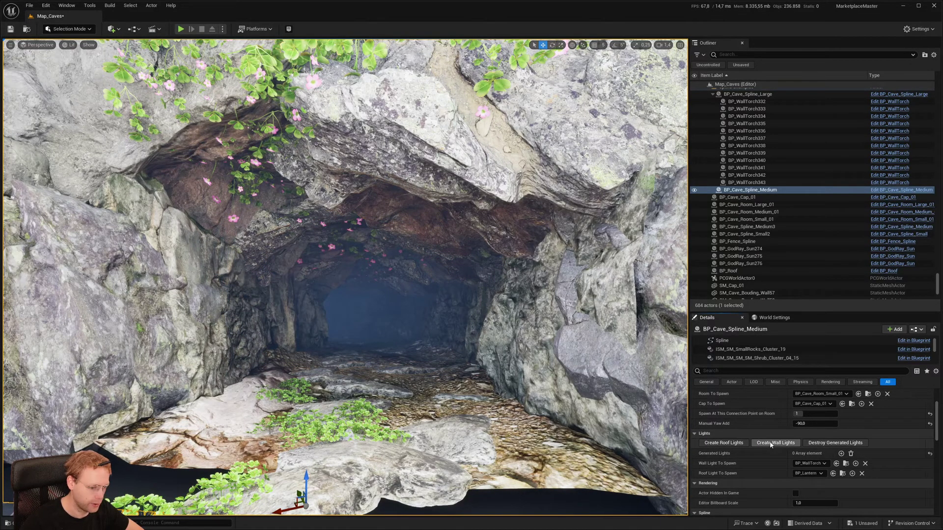
{"action": "left_click", "coordinate": [776, 443]}
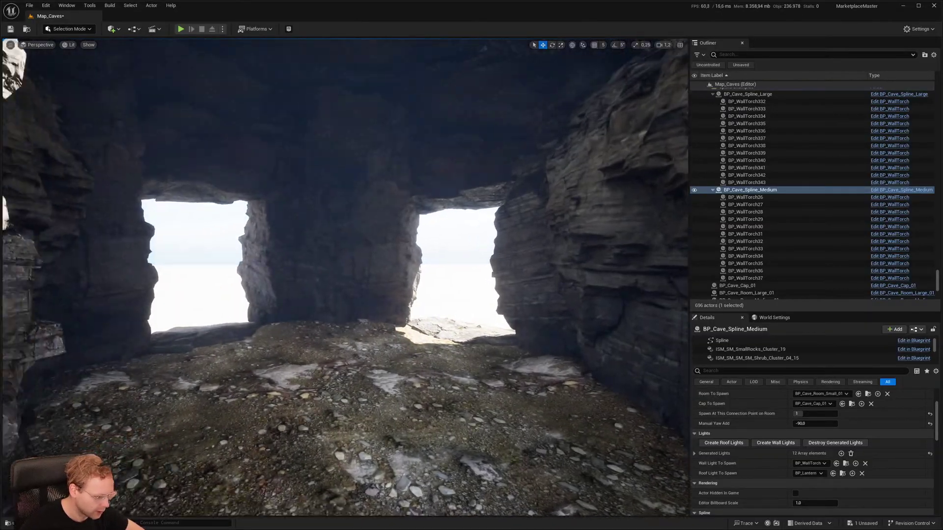
Override Static Mesh to Use with SM_Room_Small on the PCG component of BP_Cave_Room_Small_01
{"action": "key", "text": "s"}
{"action": "right_click_drag", "start_coordinate": [374, 395], "coordinate": [369, 405]}
{"action": "scroll", "coordinate": [374, 395], "scroll_direction": "down", "scroll_amount": 4}
{"action": "key", "text": "w"}
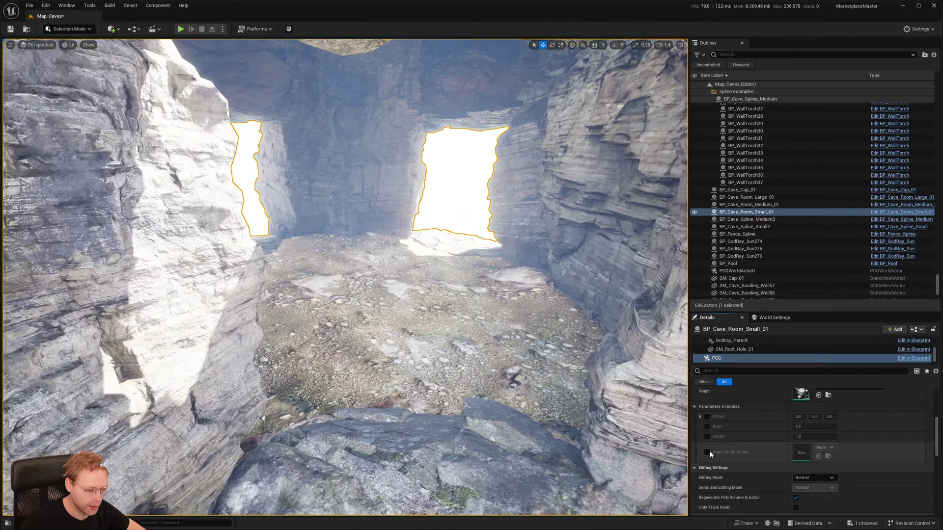
{"action": "left_click", "coordinate": [707, 452]}
{"action": "left_click", "coordinate": [822, 447]}
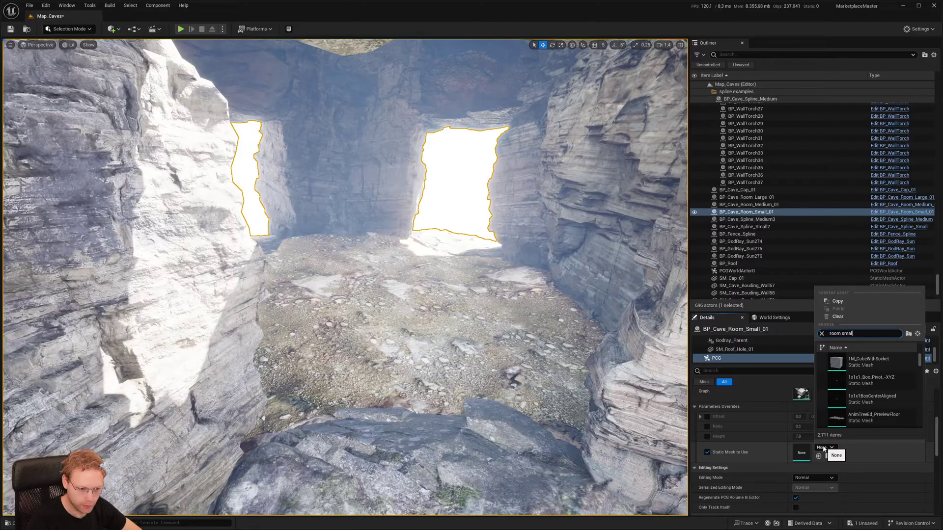
{"action": "type", "text": "room smal"}
{"action": "left_click", "coordinate": [873, 359]}
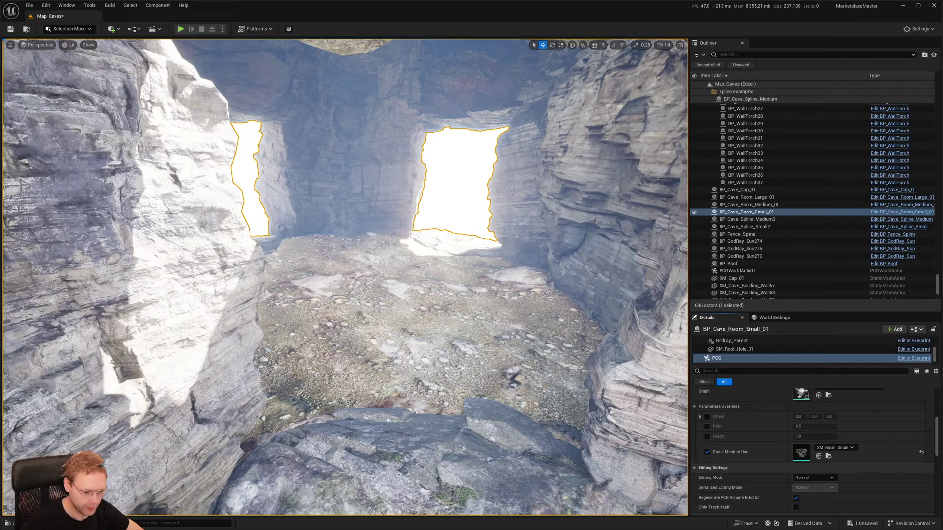
Examine the small cave room's scattered floor foliage and the numbered connection points at its openings
{"action": "right_click_drag", "start_coordinate": [490, 350], "coordinate": [495, 330]}
{"action": "key", "text": "g"}
{"action": "mouse_move", "coordinate": [514, 360]}
{"action": "right_mouse_down"}
{"action": "mouse_move", "coordinate": [533, 377]}
{"action": "mouse_move", "coordinate": [513, 361]}
{"action": "right_mouse_up"}
{"action": "scroll", "coordinate": [513, 360], "scroll_direction": "down", "scroll_amount": 3}
{"action": "key", "text": "g"}
{"action": "right_click_drag", "start_coordinate": [346, 325], "coordinate": [395, 355]}
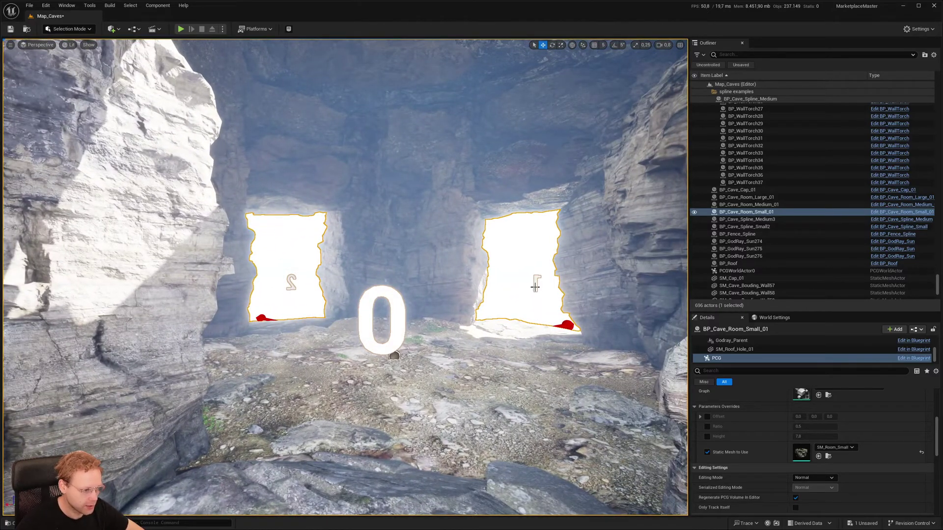
{"action": "right_click_drag", "start_coordinate": [273, 292], "coordinate": [354, 354]}
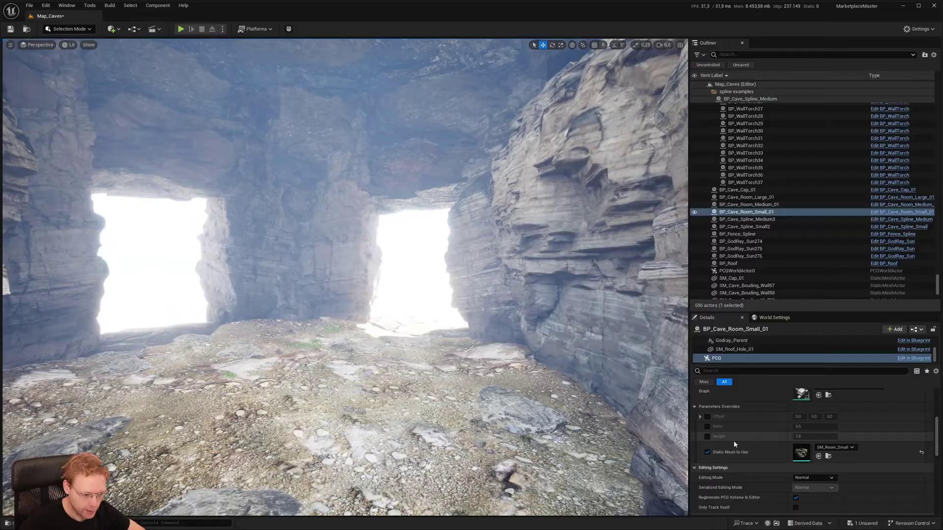
Create wall lights for the BP_Cave_Room_Small_01 root actor, destroy them and generate them again
{"action": "scroll", "coordinate": [755, 434], "scroll_direction": "up", "scroll_amount": 5}
{"action": "scroll", "coordinate": [735, 339], "scroll_direction": "up", "scroll_amount": 3}
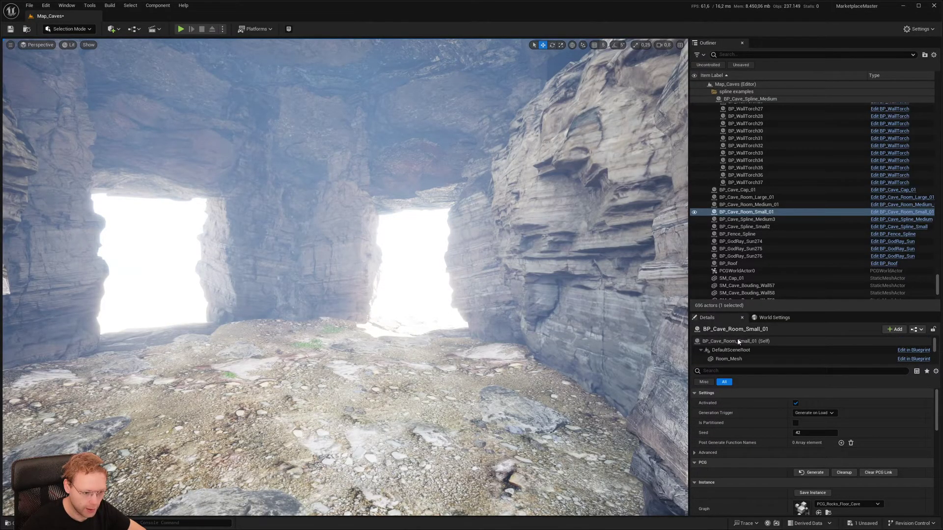
{"action": "left_click", "coordinate": [738, 340]}
{"action": "scroll", "coordinate": [727, 455], "scroll_direction": "down", "scroll_amount": 3}
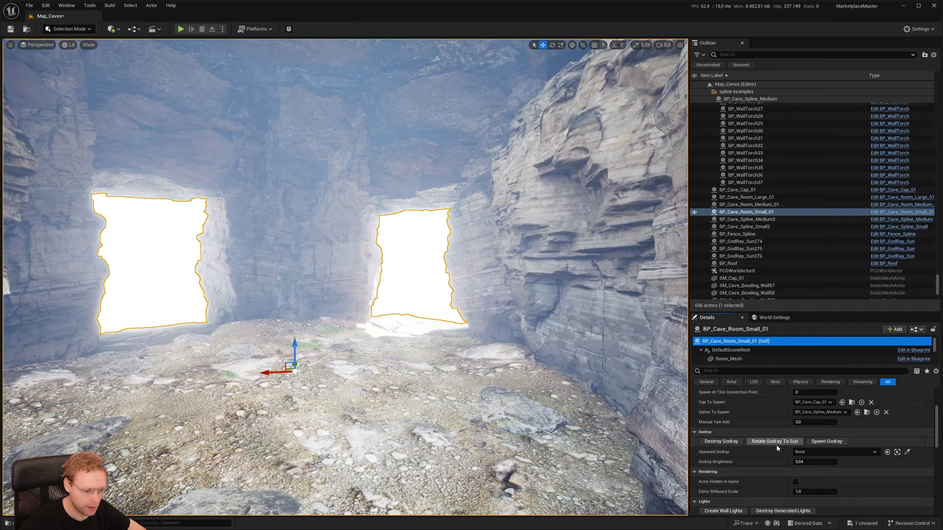
{"action": "scroll", "coordinate": [732, 471], "scroll_direction": "down", "scroll_amount": 2}
{"action": "left_click", "coordinate": [732, 476]}
{"action": "mouse_move", "coordinate": [575, 408]}
{"action": "right_mouse_down"}
{"action": "mouse_move", "coordinate": [544, 409]}
{"action": "mouse_move", "coordinate": [557, 405]}
{"action": "right_mouse_up"}
{"action": "key", "text": "g"}
{"action": "key", "text": "g"}
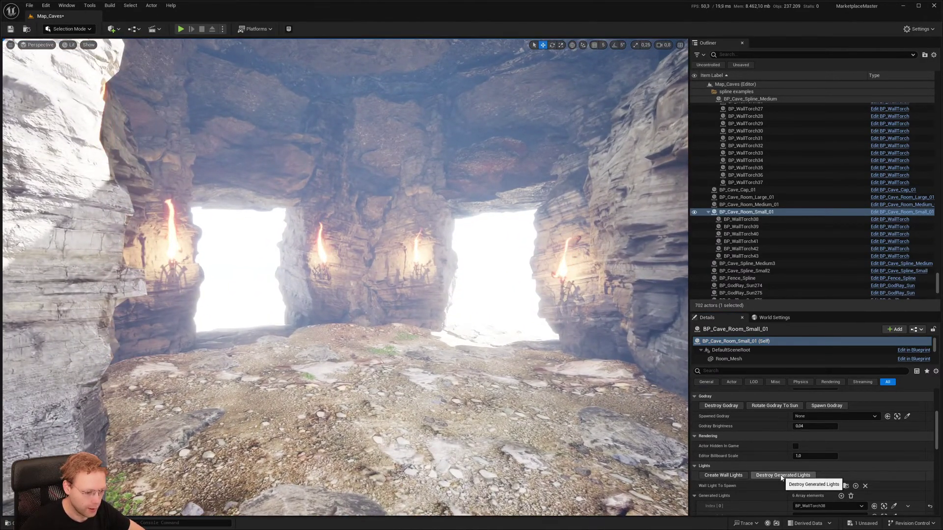
{"action": "left_click", "coordinate": [732, 476]}
Spawn a godray for the small room's roof opening, destroy it and spawn it again
{"action": "scroll", "coordinate": [746, 447], "scroll_direction": "up", "scroll_amount": 2}
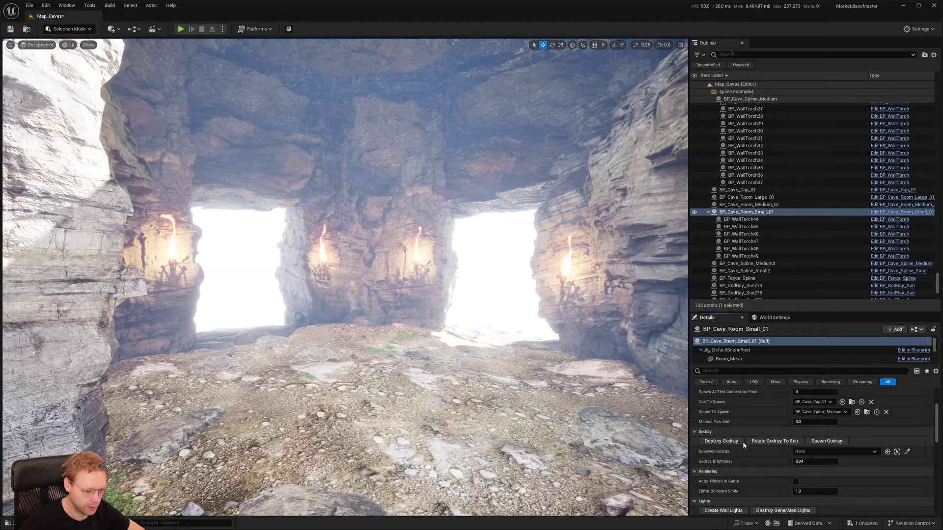
{"action": "left_click", "coordinate": [825, 440]}
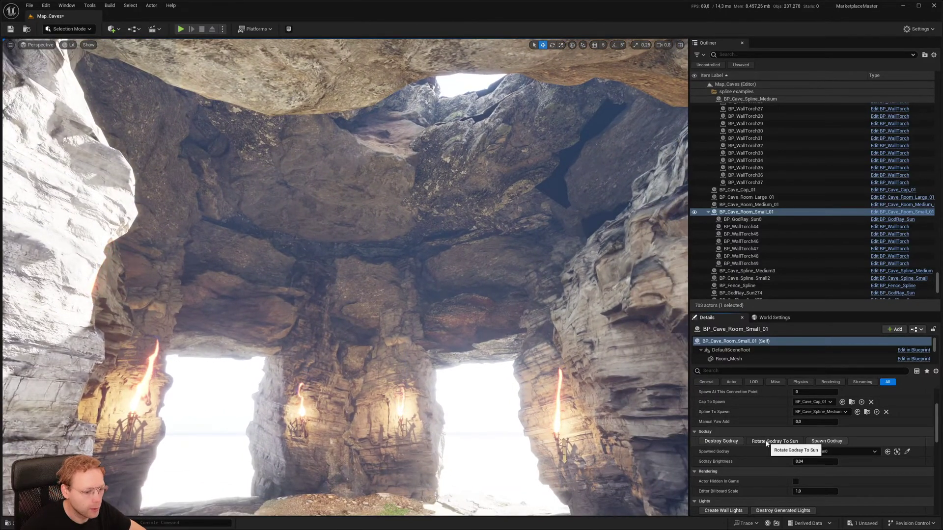
{"action": "key", "text": "w"}
{"action": "right_click_drag", "start_coordinate": [579, 378], "coordinate": [234, 330]}
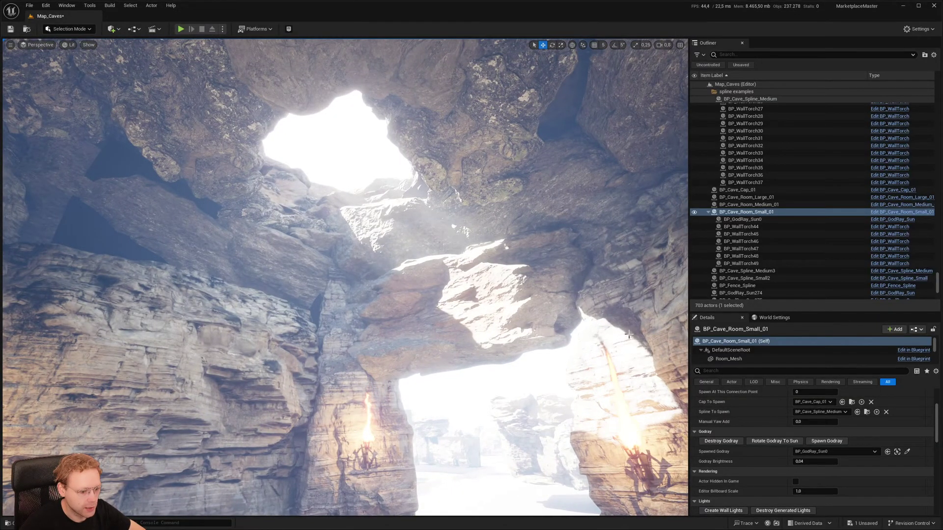
{"action": "left_click", "coordinate": [724, 441]}
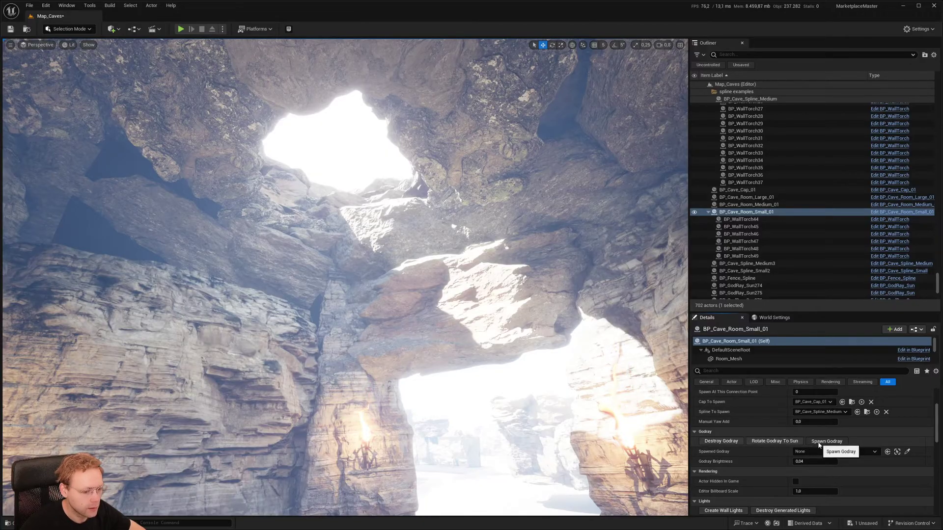
{"action": "left_click", "coordinate": [818, 442]}
Rotate the sun so that its light falls through the medium cave room's roof opening onto the floor
{"action": "right_click_drag", "start_coordinate": [540, 383], "coordinate": [596, 464]}
{"action": "key", "text": "w"}
{"action": "key", "text": "w"}
{"action": "scroll", "coordinate": [604, 477], "scroll_direction": "up", "scroll_amount": 3}
{"action": "key", "text": "w"}
{"action": "right_click_drag", "start_coordinate": [426, 388], "coordinate": [451, 377]}
{"action": "key", "text": "s"}
{"action": "scroll", "coordinate": [439, 356], "scroll_direction": "down", "scroll_amount": 1}
{"action": "key", "text": "w"}
{"action": "scroll", "coordinate": [442, 373], "scroll_direction": "down", "scroll_amount": 1}
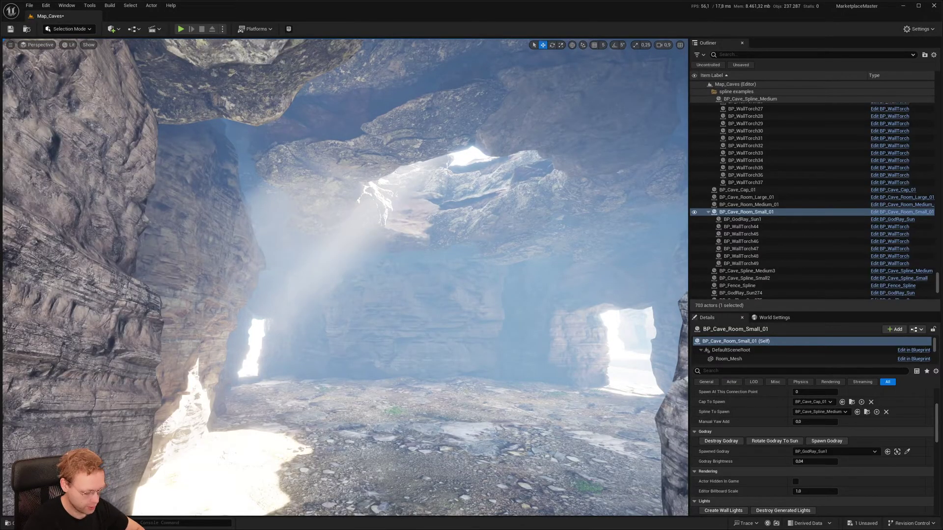
{"action": "key", "text": "ctrl+l"}
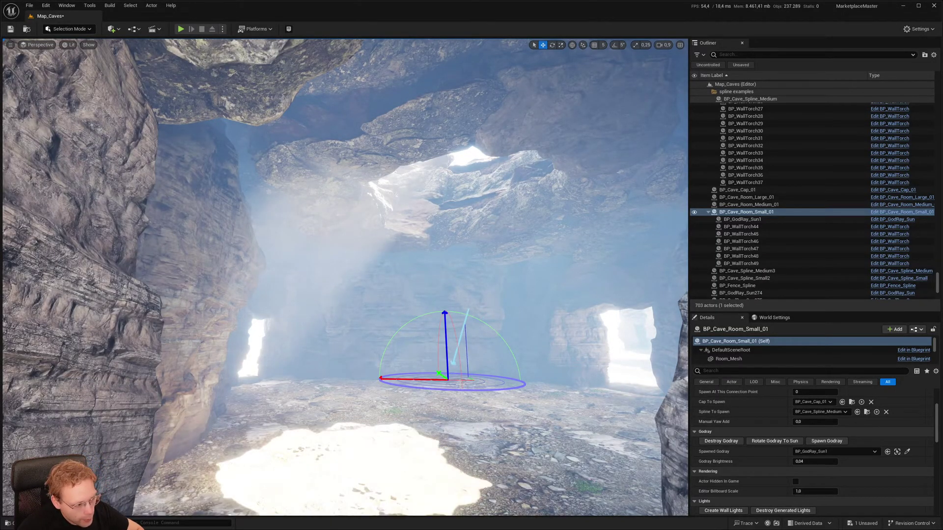
{"action": "key", "text": "ctrl+l"}
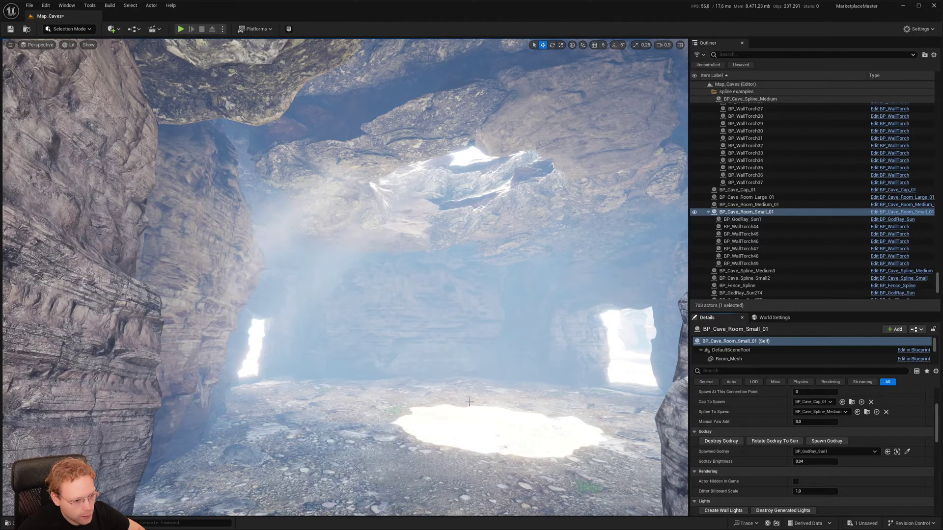
Select BP_Cave_Room_Medium_01 and spawn a godray under its roof opening
{"action": "left_click", "coordinate": [470, 402]}
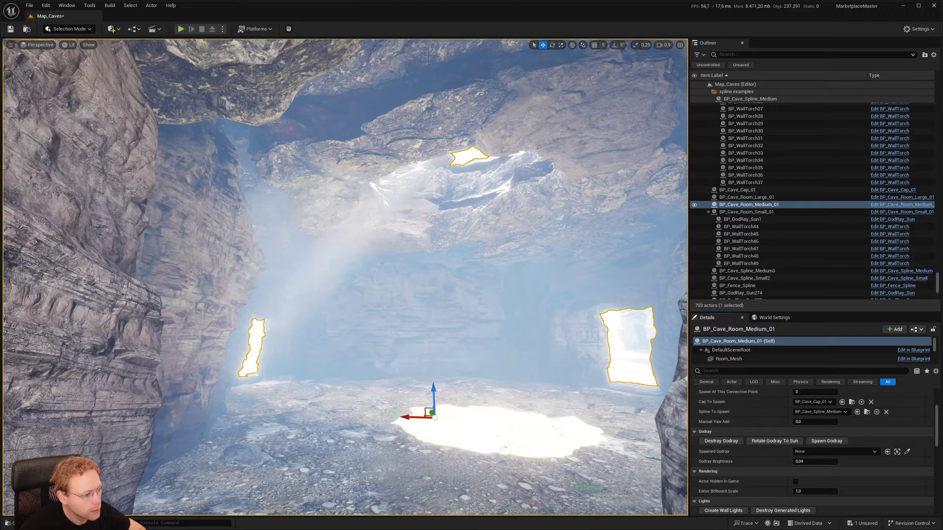
{"action": "left_click", "coordinate": [820, 445]}
{"action": "scroll", "coordinate": [537, 384], "scroll_direction": "up", "scroll_amount": 3}
{"action": "key", "text": "g"}
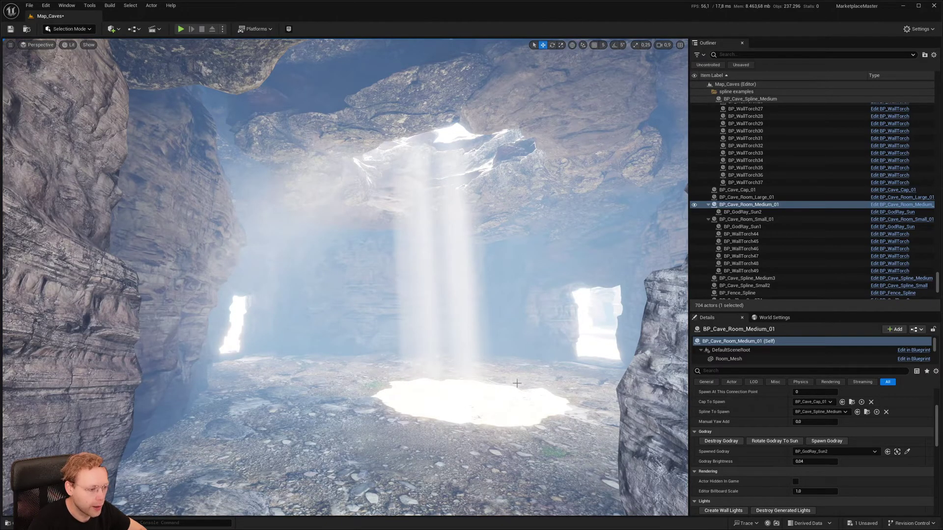
Move the sun to a slanted angle and rotate the medium room's godray to match it
{"action": "key", "text": "ctrl+l"}
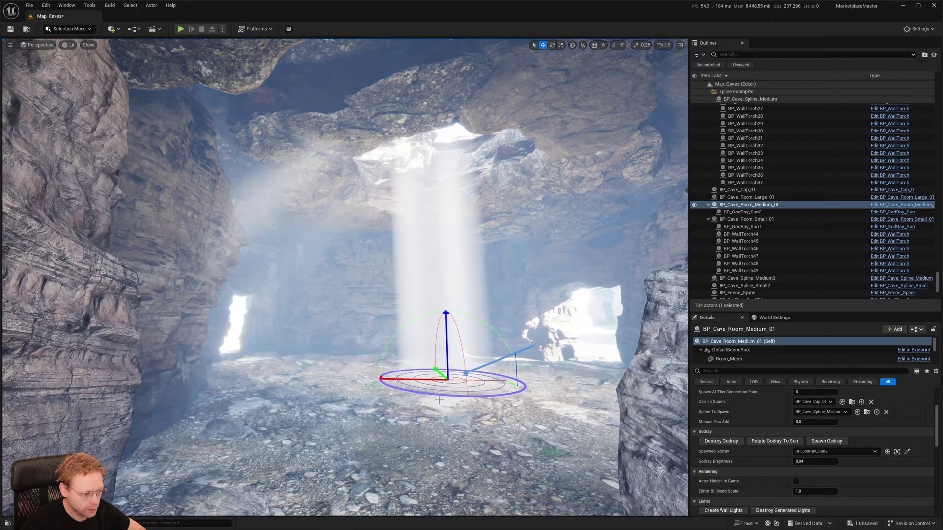
{"action": "key", "text": "g"}
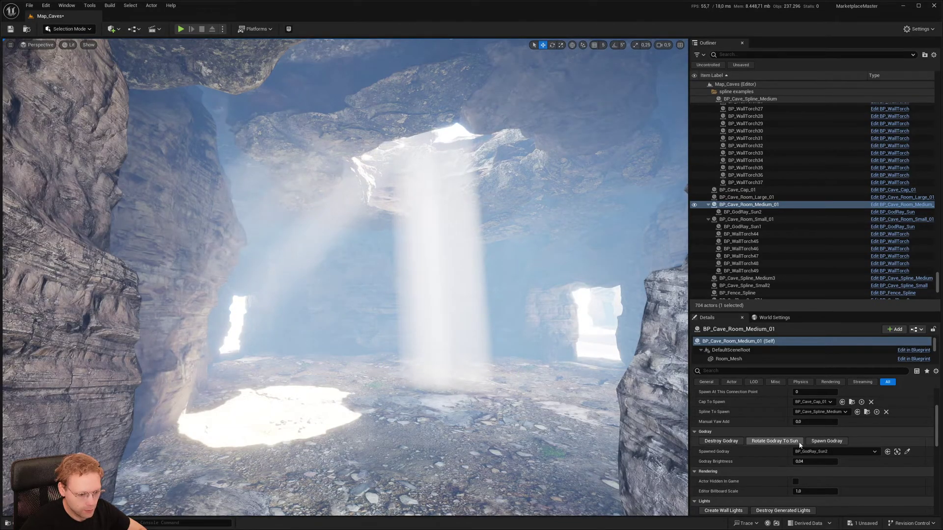
{"action": "left_click", "coordinate": [769, 441]}
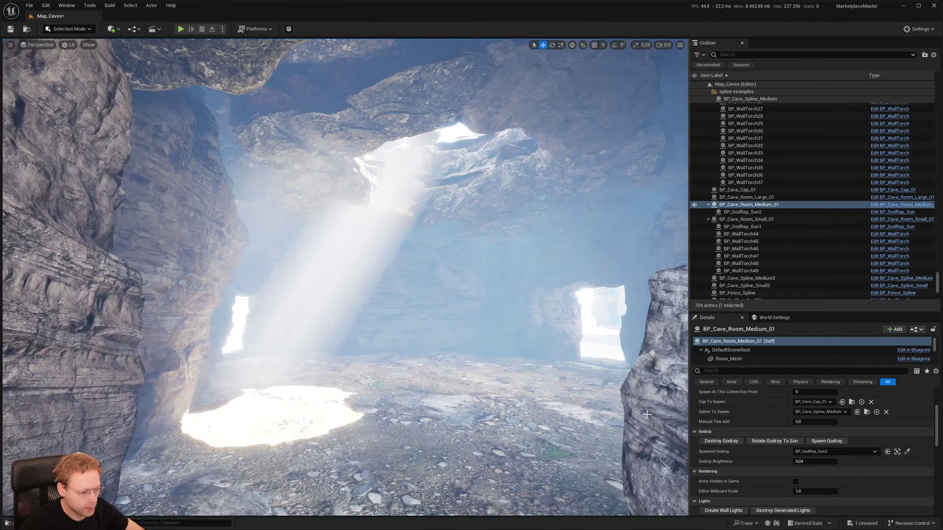
Inspect the medium room's floor foliage and the room modules from outside, ending at the medium spline's torch-lit entrance
{"action": "right_click_drag", "start_coordinate": [647, 415], "coordinate": [830, 449]}
{"action": "key", "text": "w"}
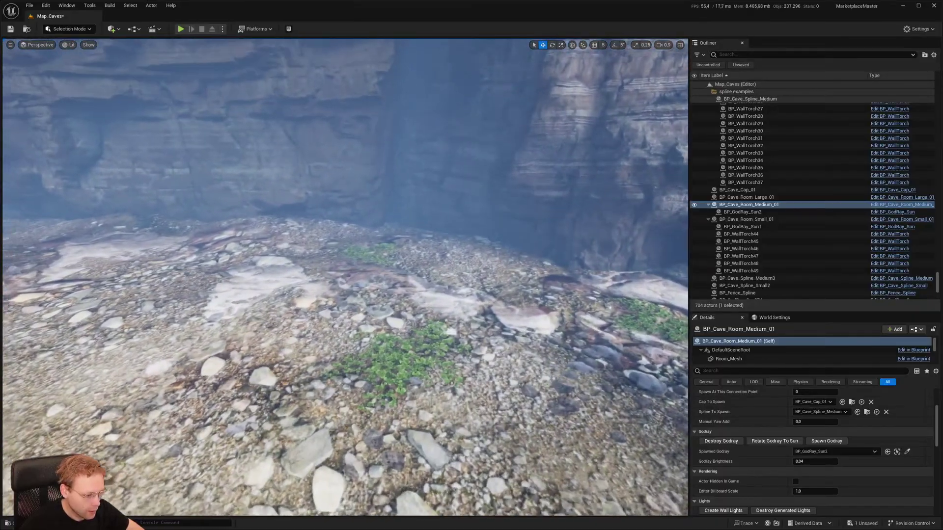
{"action": "right_click_drag", "start_coordinate": [466, 382], "coordinate": [683, 351]}
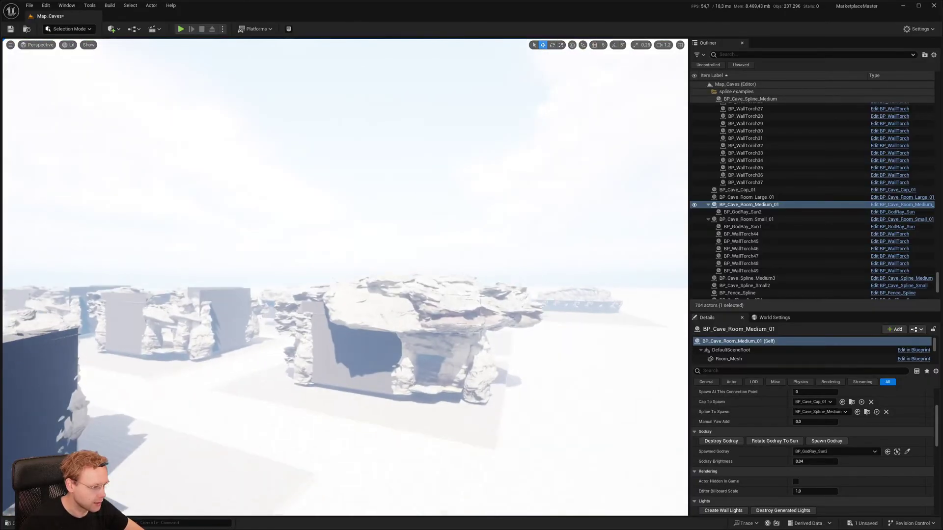
{"action": "key", "text": "w"}
{"action": "right_click_drag", "start_coordinate": [345, 277], "coordinate": [314, 292]}
{"action": "scroll", "coordinate": [345, 278], "scroll_direction": "up", "scroll_amount": 4}
{"action": "key", "text": "w"}
{"action": "scroll", "coordinate": [345, 277], "scroll_direction": "down", "scroll_amount": 4}
{"action": "right_click_drag", "start_coordinate": [532, 337], "coordinate": [532, 337]}
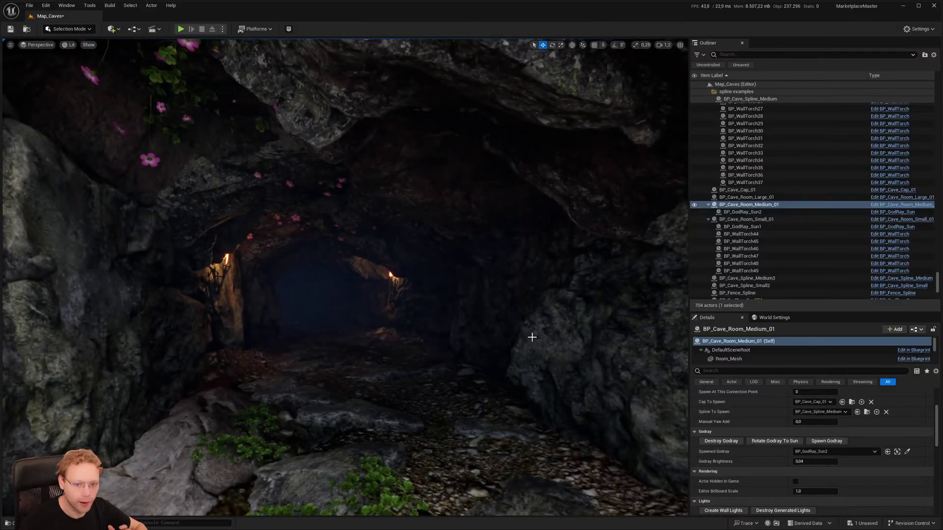